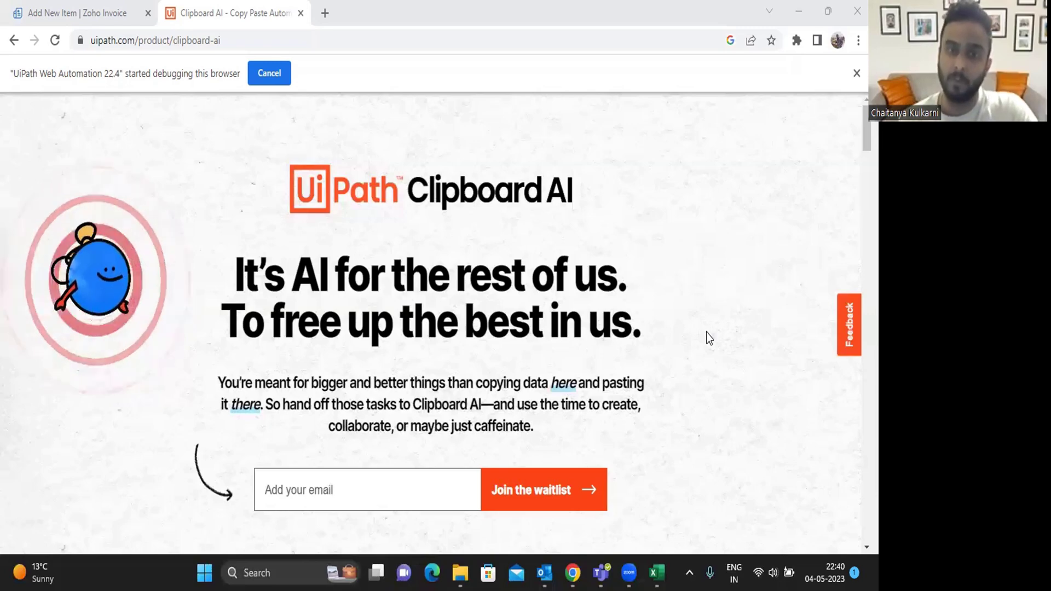
{"action": "scroll", "coordinate": [667, 335], "scroll_direction": "down", "scroll_amount": 2}
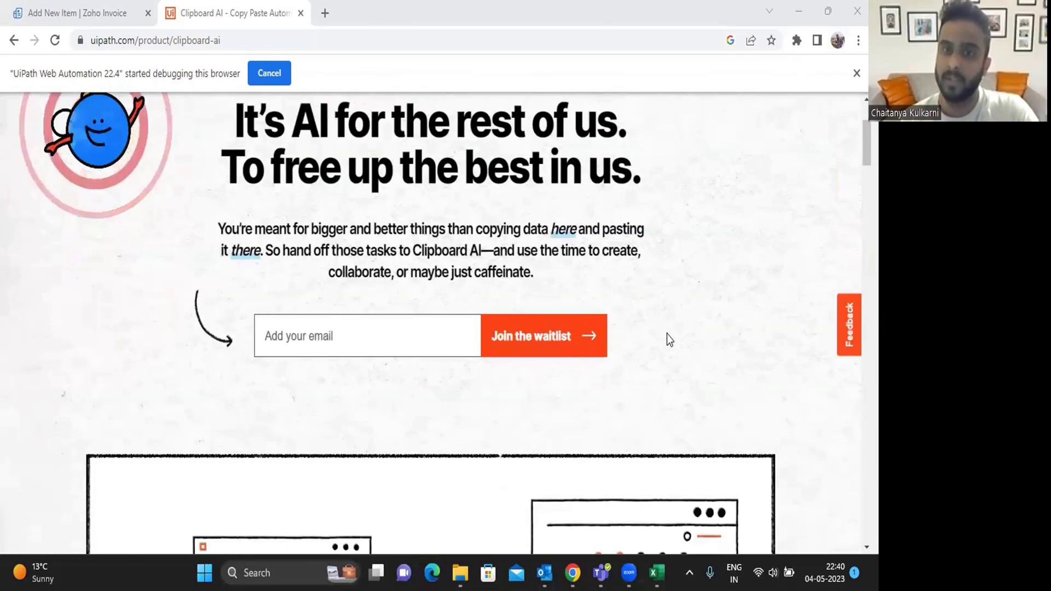
{"action": "scroll", "coordinate": [667, 334], "scroll_direction": "up", "scroll_amount": 1}
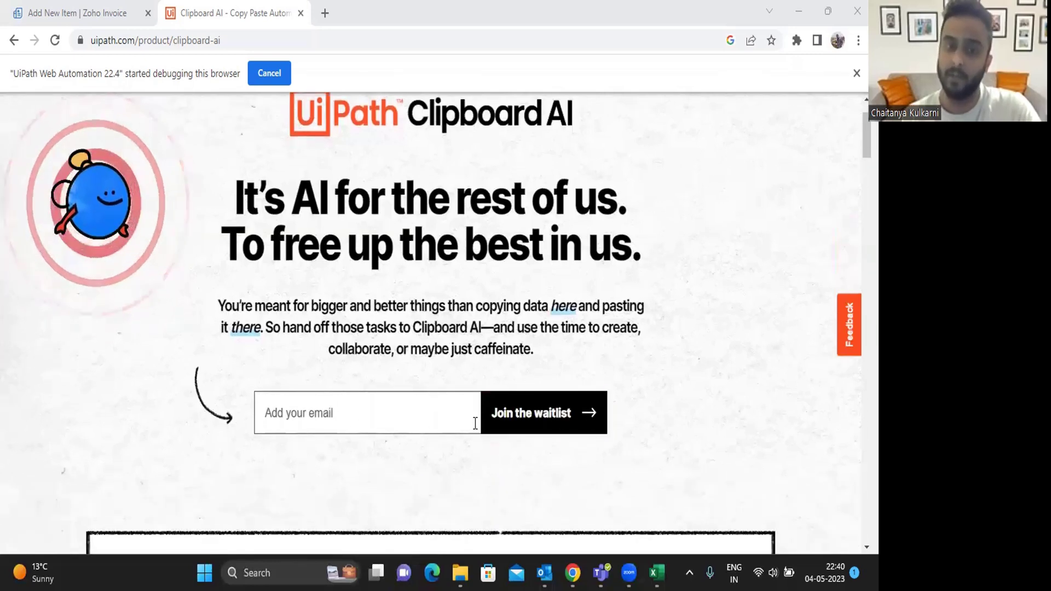
{"action": "scroll", "coordinate": [599, 442], "scroll_direction": "up", "scroll_amount": 1}
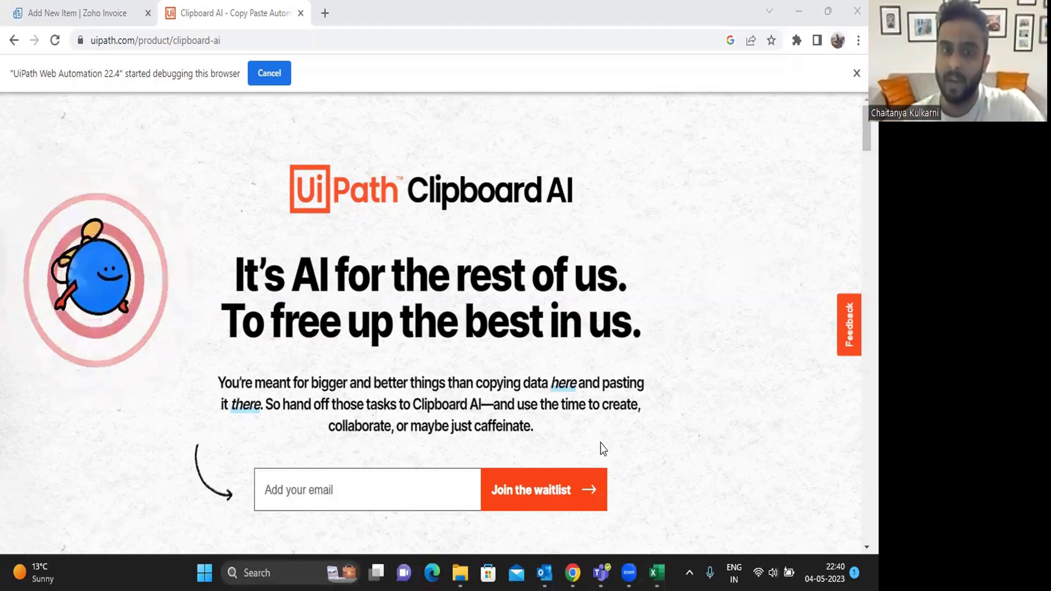
Review the Laptop, Adapter and Antivirus rows in CRMData A1:E4, then return to Zoho's blank New Item form
{"action": "left_click", "coordinate": [657, 574]}
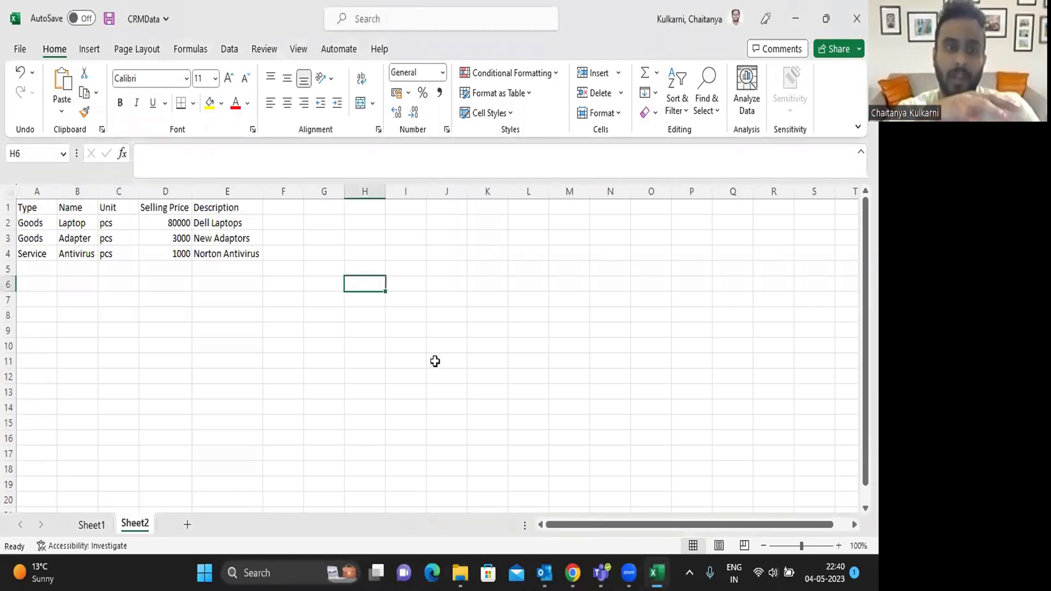
{"action": "left_click", "coordinate": [572, 573]}
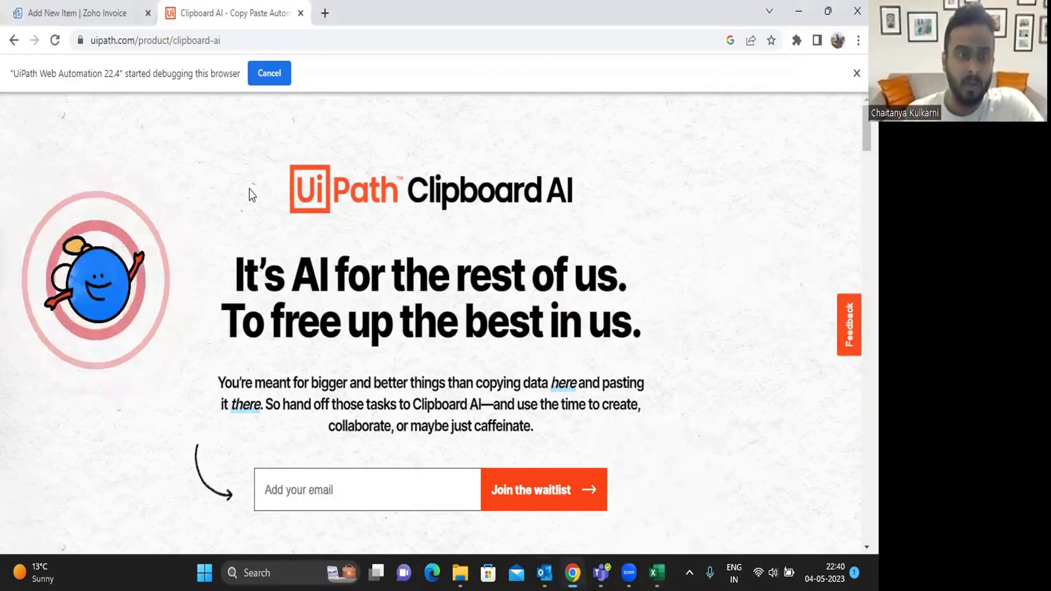
{"action": "left_click", "coordinate": [71, 13]}
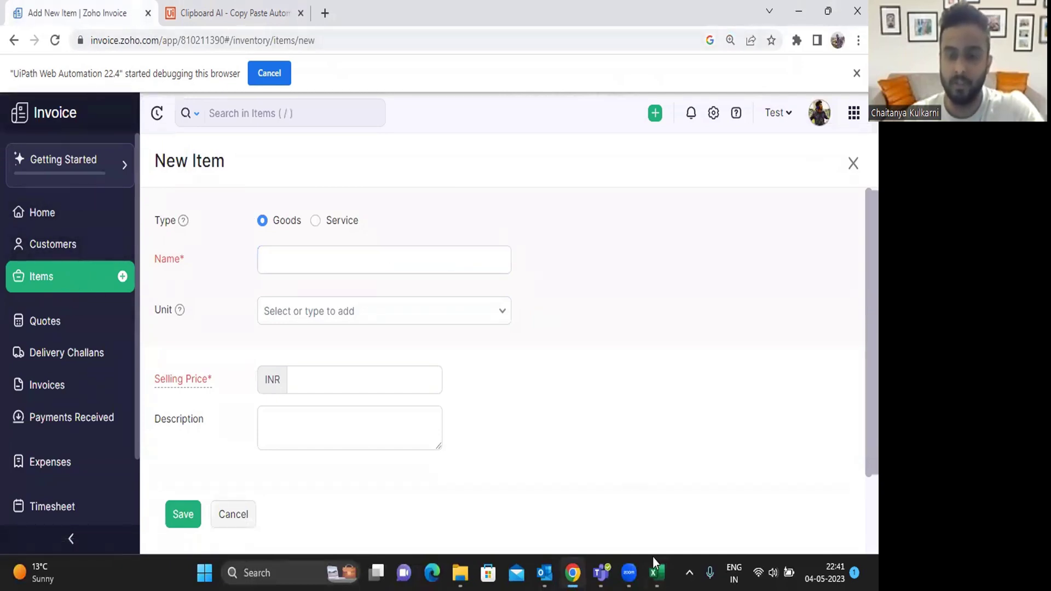
{"action": "left_click", "coordinate": [655, 573]}
{"action": "left_click_drag", "start_coordinate": [33, 208], "coordinate": [247, 254]}
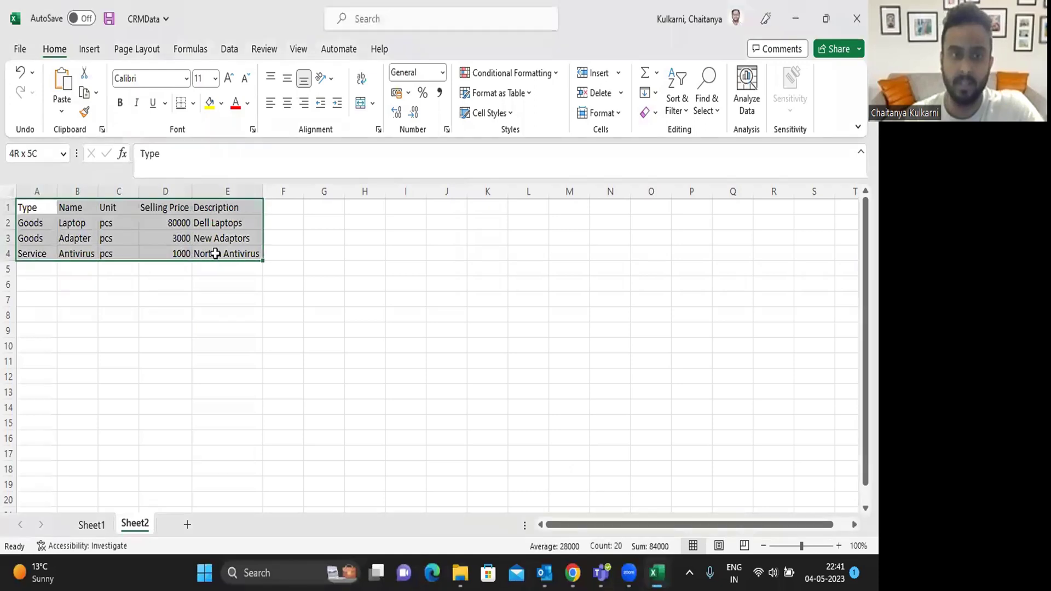
{"action": "left_click", "coordinate": [574, 573]}
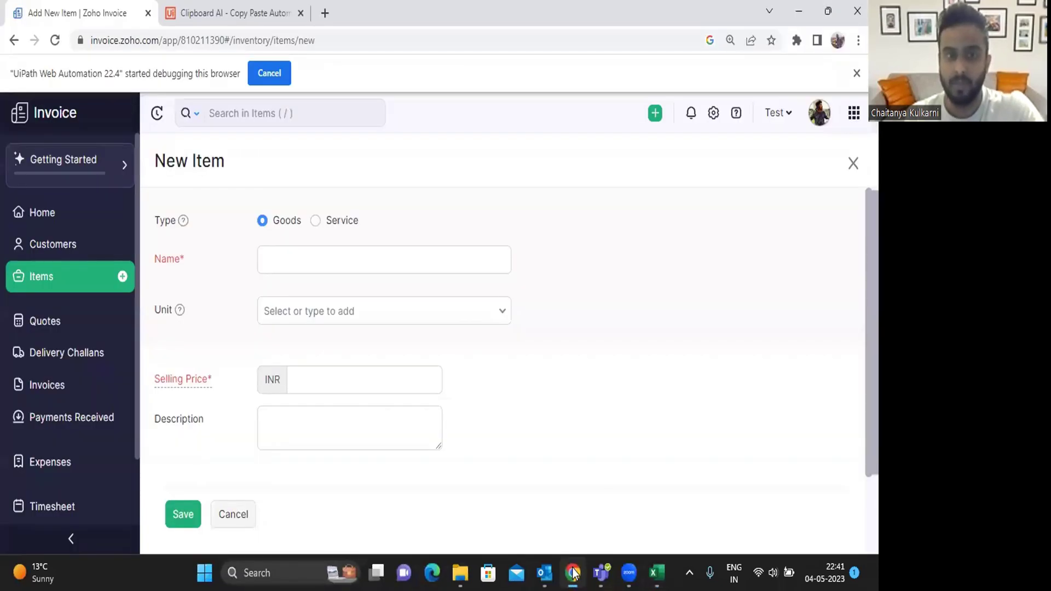
Focus and then leave the empty Zoho Name field, and switch back to the CRMData workbook
{"action": "left_click", "coordinate": [371, 268]}
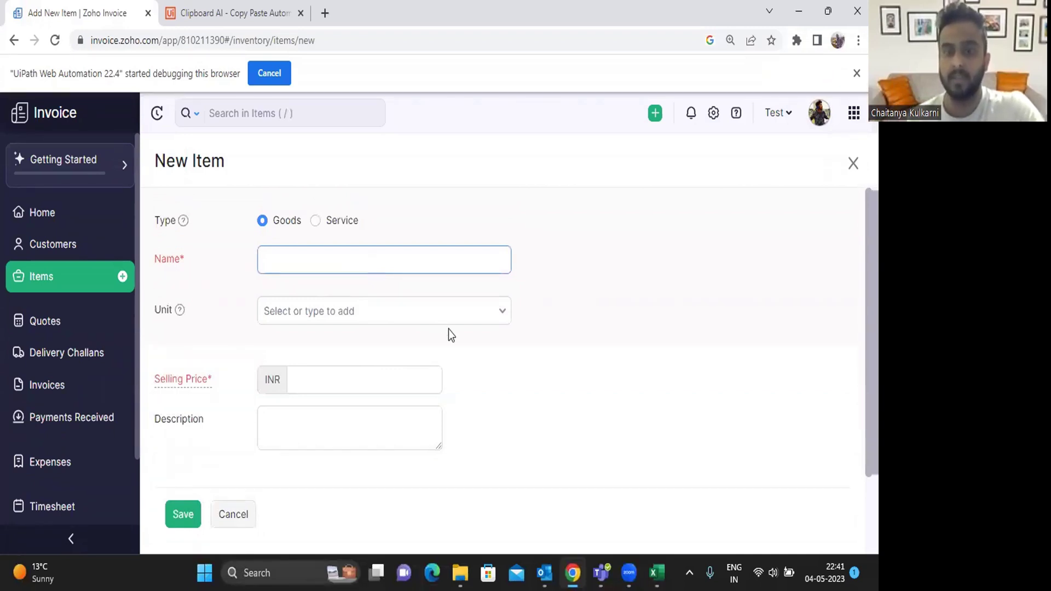
{"action": "left_click", "coordinate": [492, 377]}
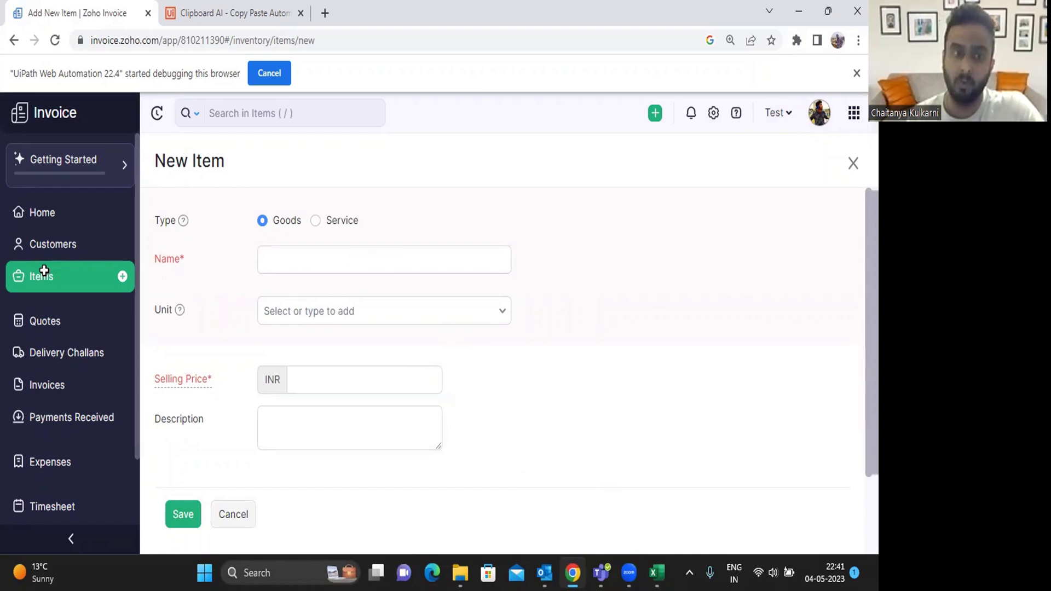
{"action": "key", "text": "alt+Tab"}
{"action": "left_click", "coordinate": [286, 391]}
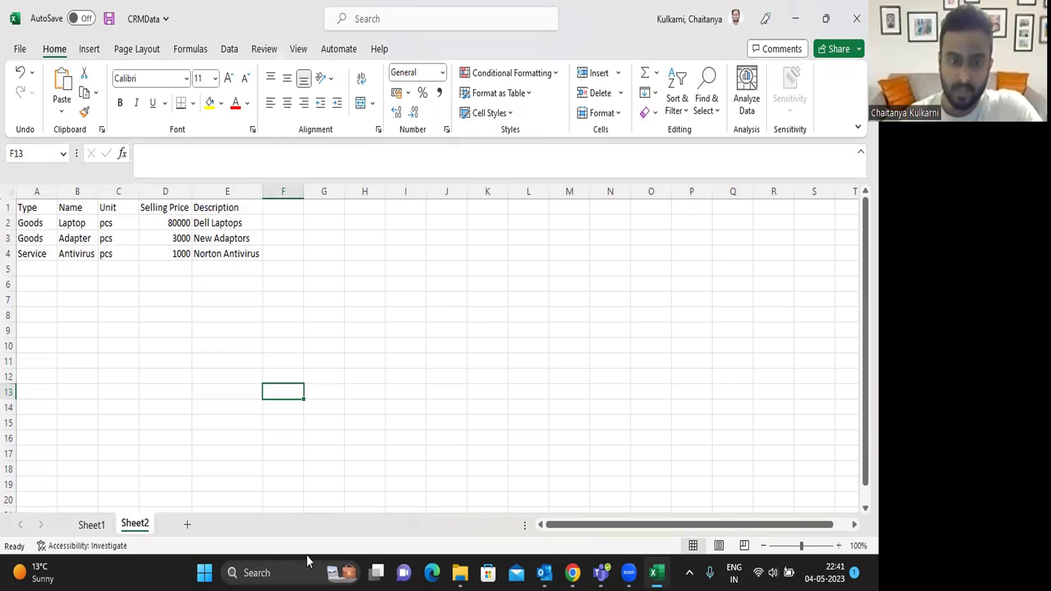
Launch UiPath Clipboard AI from a Windows search for 'clip'
{"action": "left_click", "coordinate": [288, 568]}
{"action": "type", "text": "clip"}
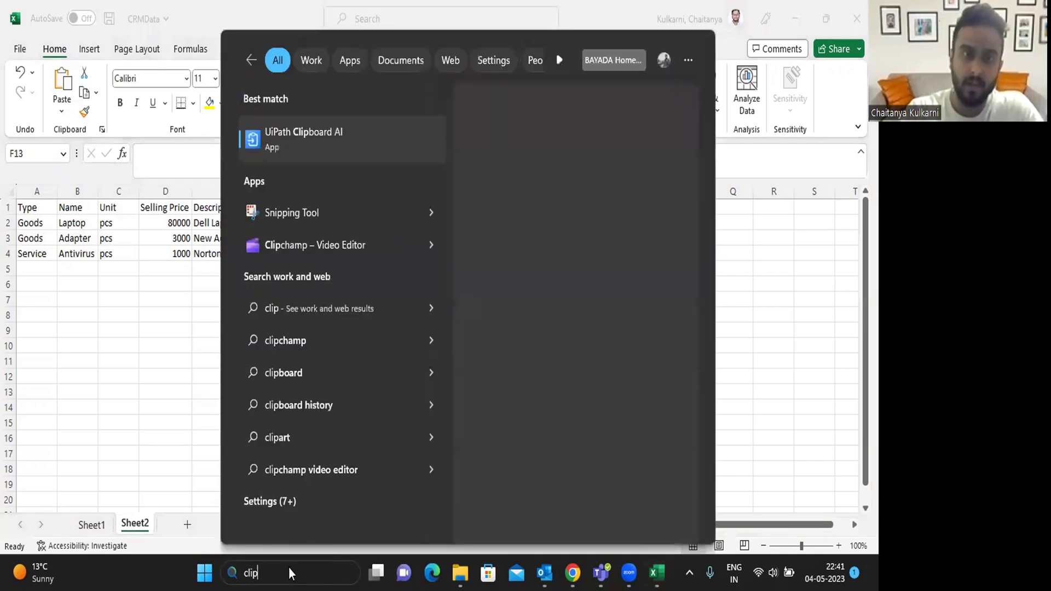
{"action": "key", "text": "Return"}
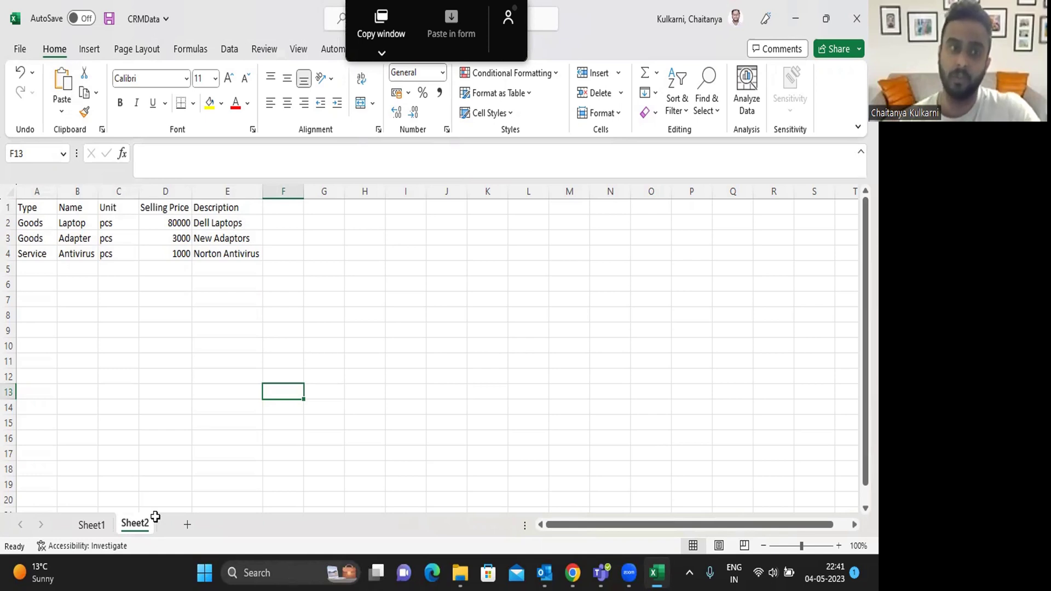
{"action": "left_click", "coordinate": [123, 348]}
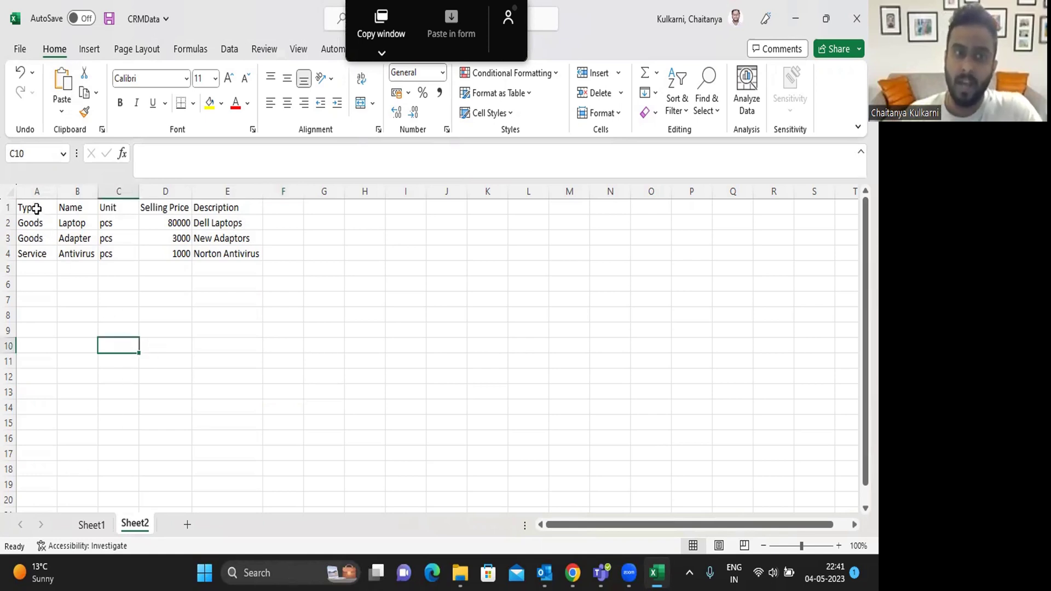
Select the full CRMData item table A1:E4, headers plus the Laptop, Adapter and Antivirus rows
{"action": "mouse_move", "coordinate": [33, 207]}
{"action": "left_mouse_down"}
{"action": "mouse_move", "coordinate": [207, 240]}
{"action": "mouse_move", "coordinate": [216, 252]}
{"action": "left_mouse_up"}
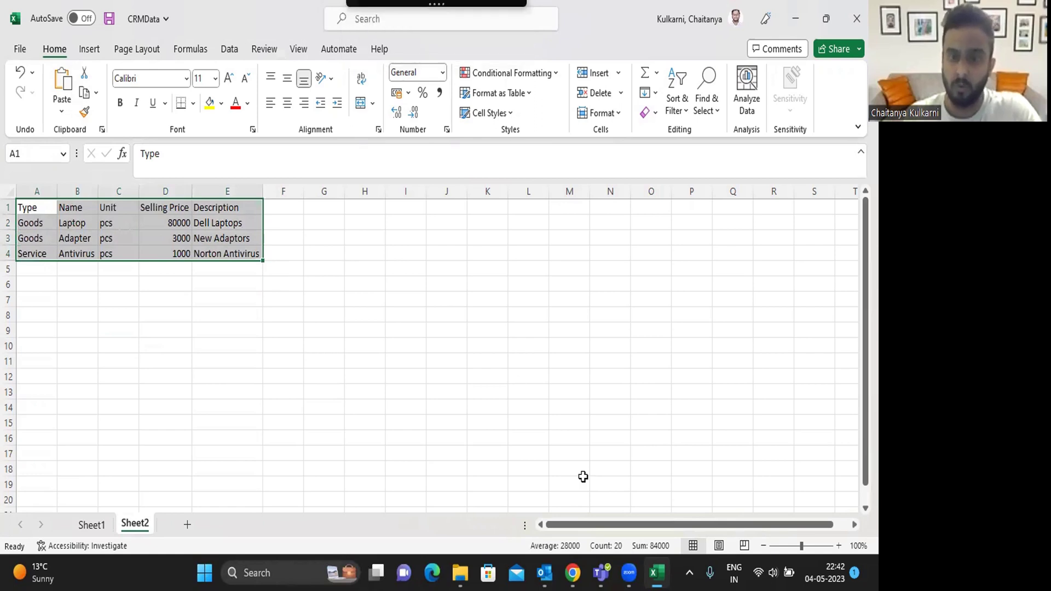
{"action": "left_click", "coordinate": [572, 575]}
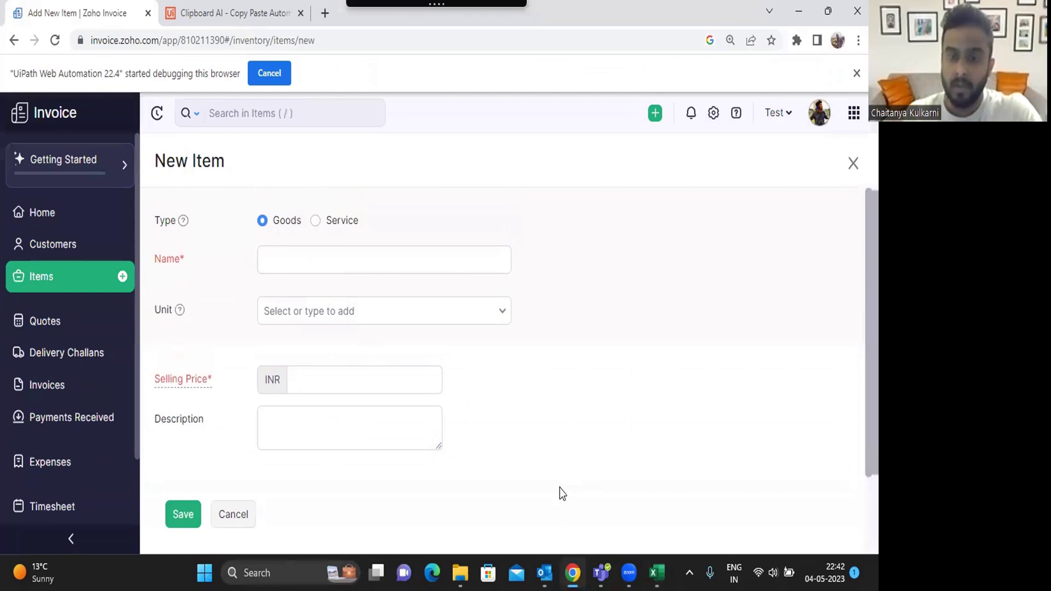
{"action": "left_click", "coordinate": [572, 574]}
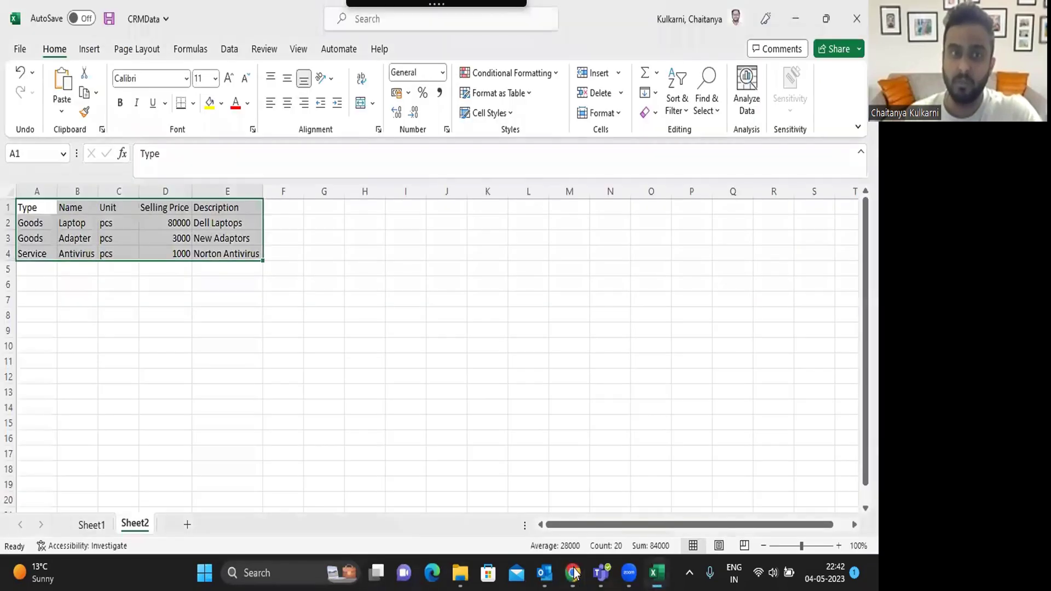
{"action": "left_click", "coordinate": [156, 305]}
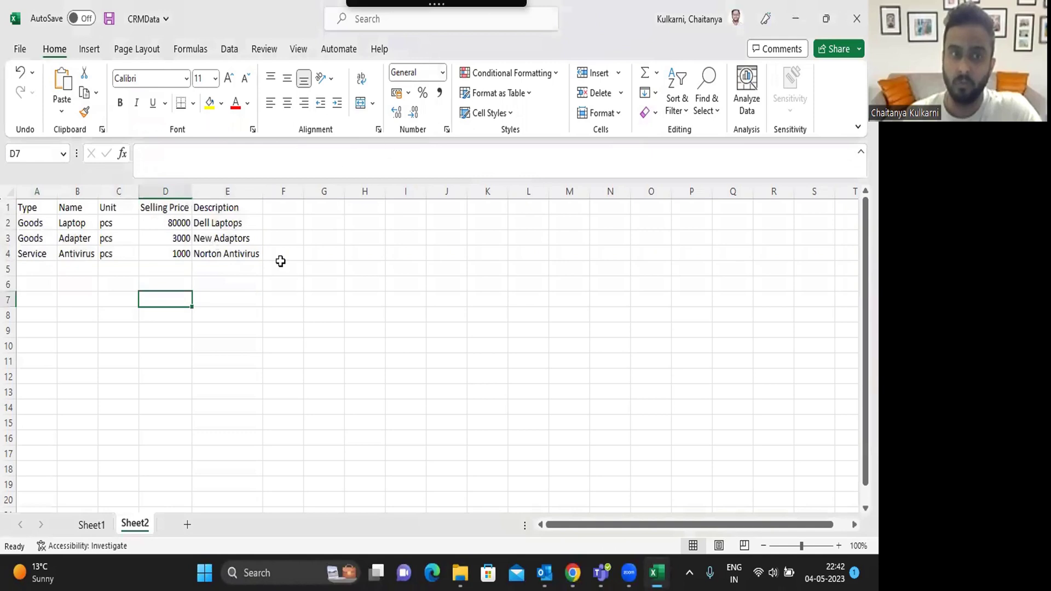
{"action": "left_click_drag", "start_coordinate": [27, 209], "coordinate": [211, 257]}
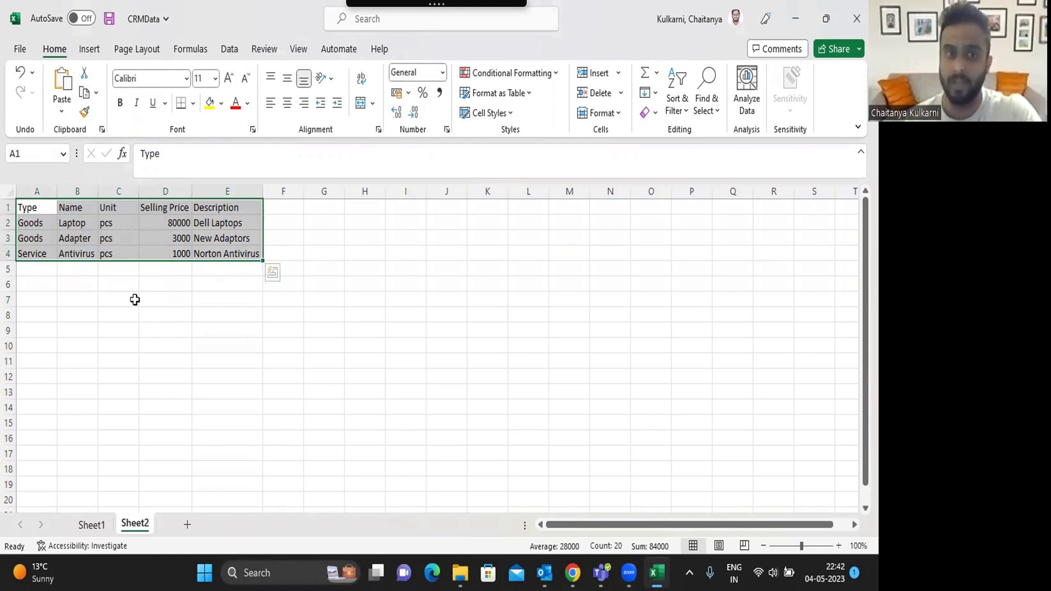
{"action": "mouse_move", "coordinate": [436, 3]}
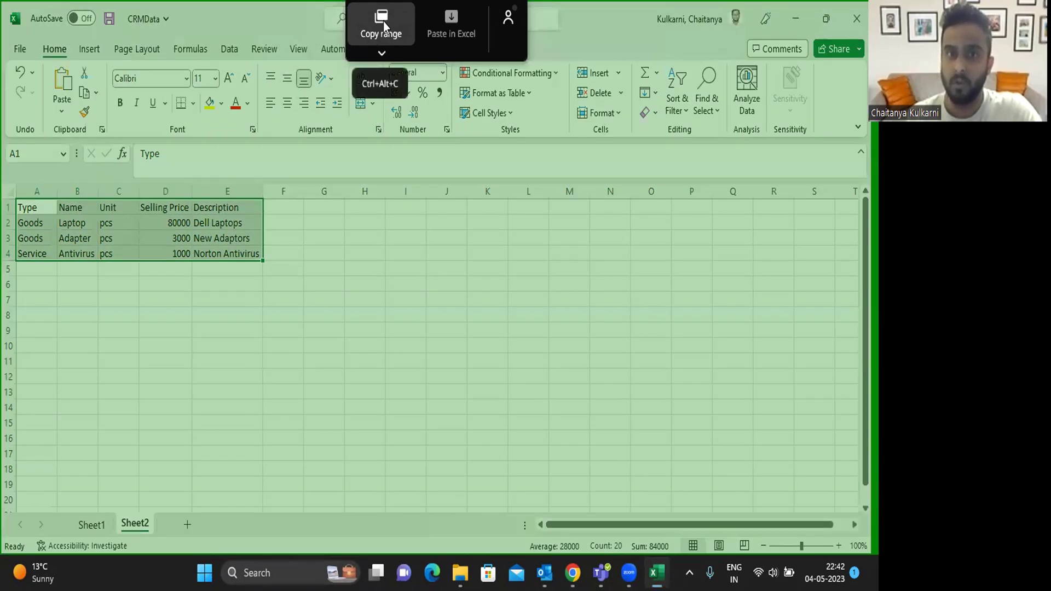
Copy the A1:E4 range with Clipboard AI and start Paste in form on Zoho's New Item form
{"action": "left_click", "coordinate": [384, 21]}
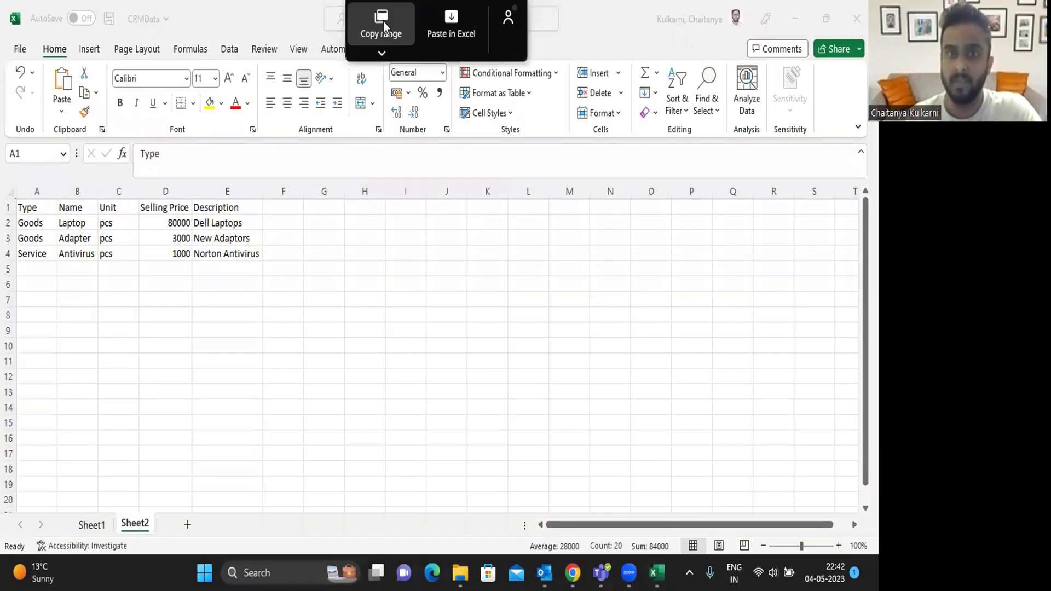
{"action": "left_click", "coordinate": [572, 572]}
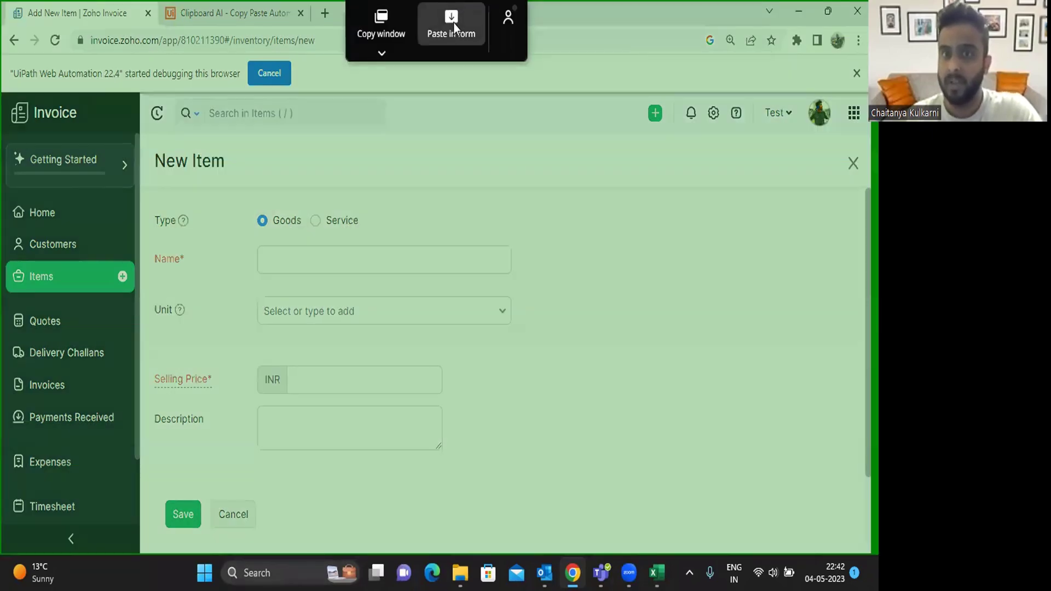
{"action": "mouse_move", "coordinate": [451, 26]}
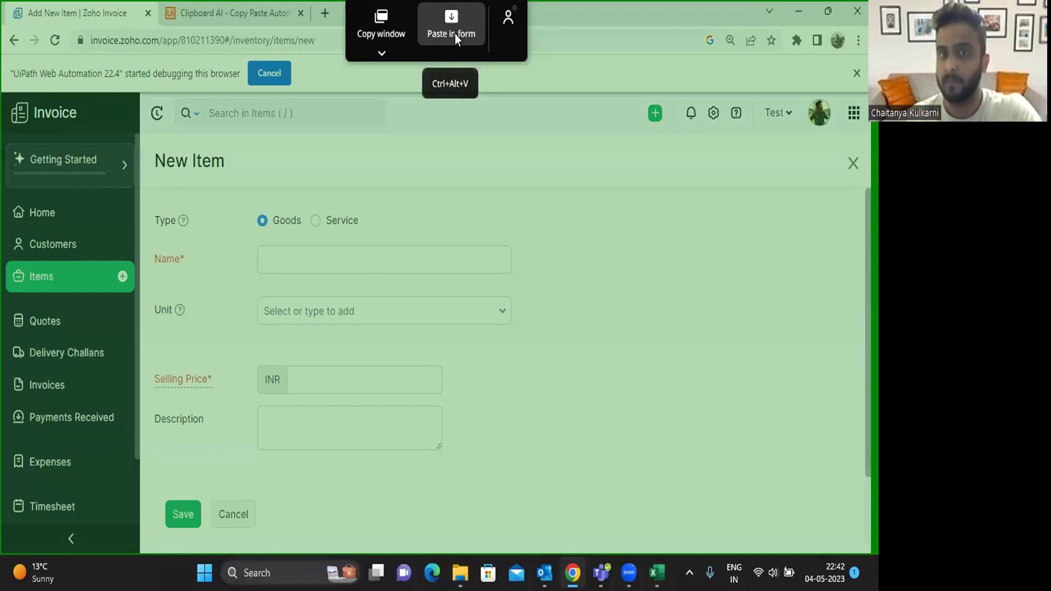
{"action": "left_click", "coordinate": [455, 26]}
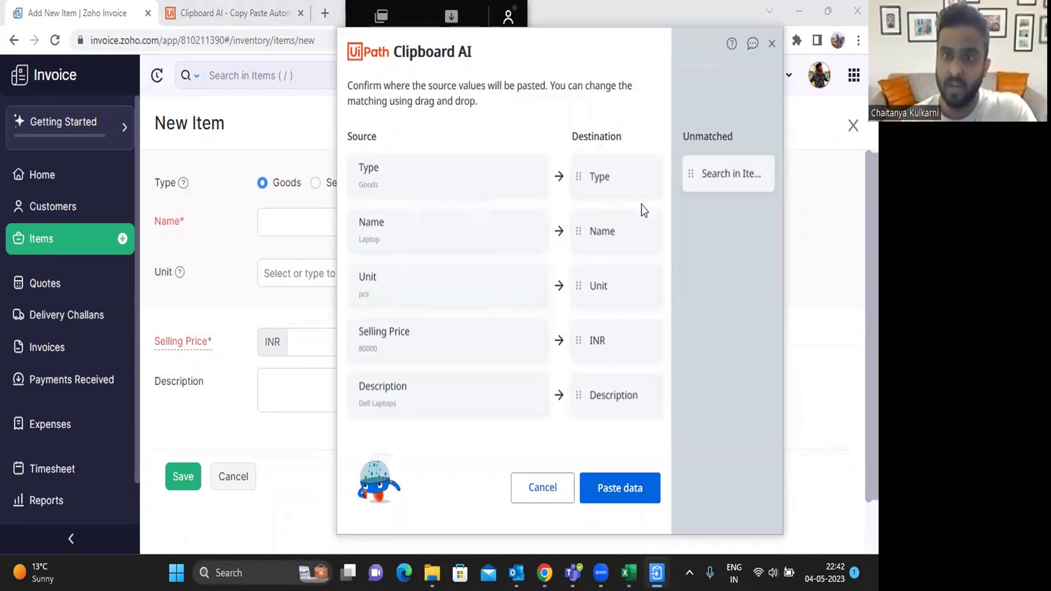
Adjust the Unit field mapping, then paste the Laptop row (Laptop, pcs, 80000, Dell Laptops) into the form
{"action": "mouse_move", "coordinate": [599, 286]}
{"action": "left_mouse_down"}
{"action": "mouse_move", "coordinate": [714, 237]}
{"action": "mouse_move", "coordinate": [611, 284]}
{"action": "left_mouse_up"}
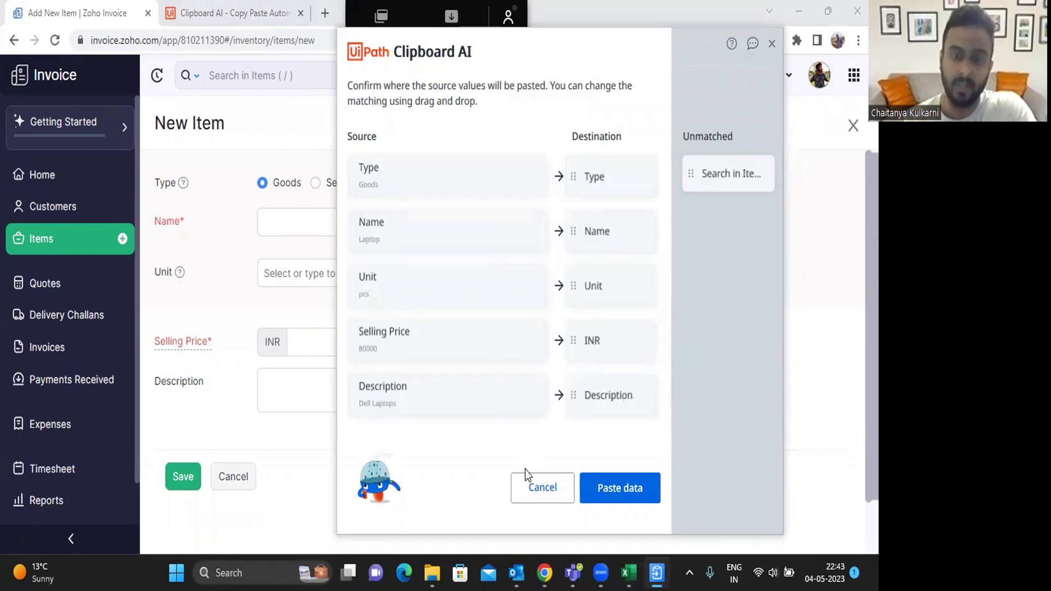
{"action": "left_click", "coordinate": [630, 572]}
{"action": "mouse_move", "coordinate": [33, 207]}
{"action": "left_mouse_down"}
{"action": "mouse_move", "coordinate": [220, 234]}
{"action": "mouse_move", "coordinate": [218, 207]}
{"action": "left_mouse_up"}
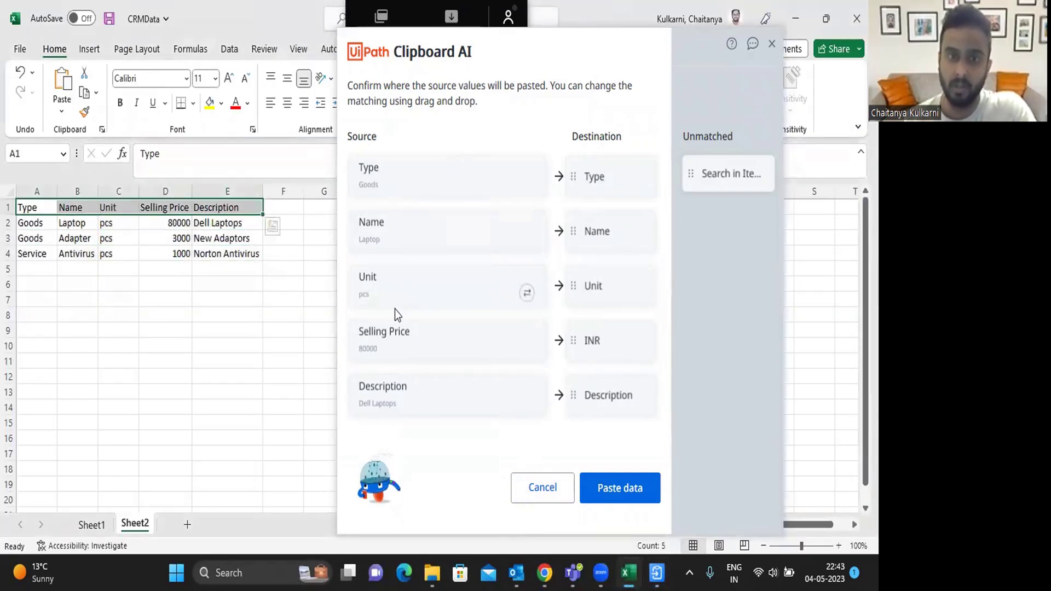
{"action": "left_click", "coordinate": [276, 360]}
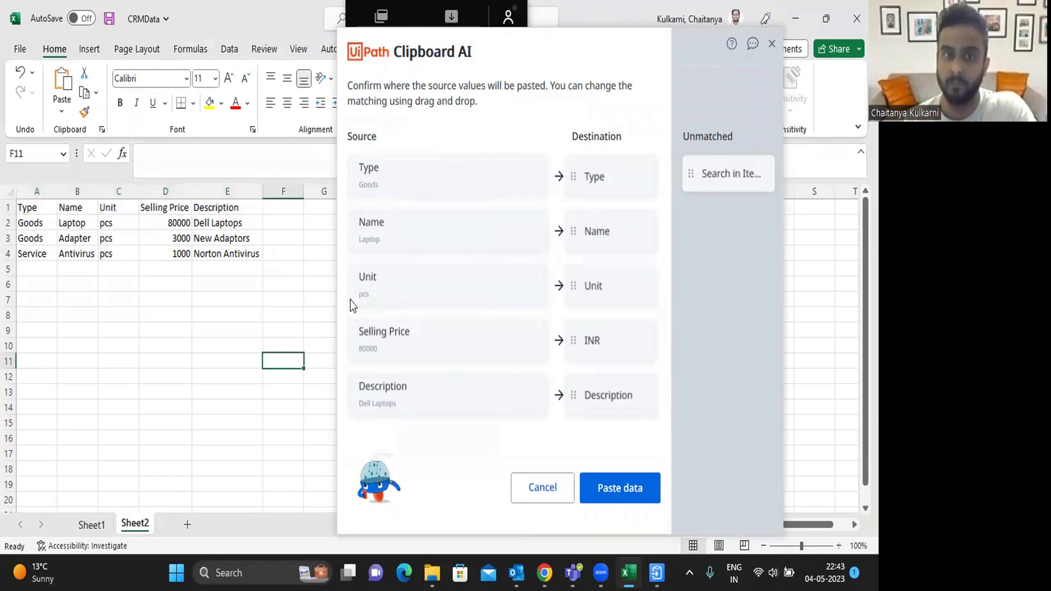
{"action": "left_click", "coordinate": [798, 18]}
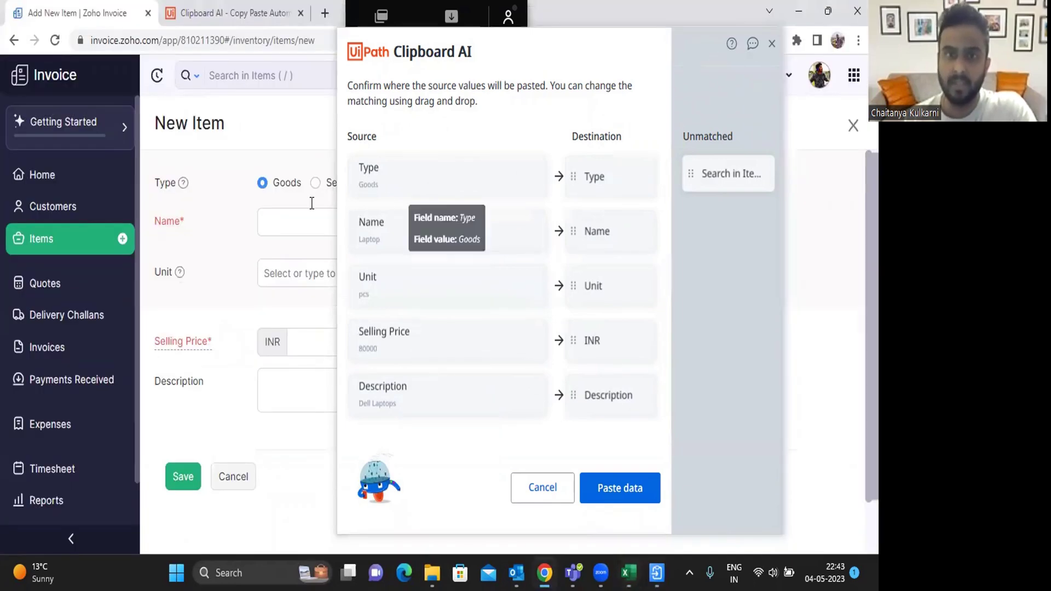
{"action": "left_click", "coordinate": [620, 488]}
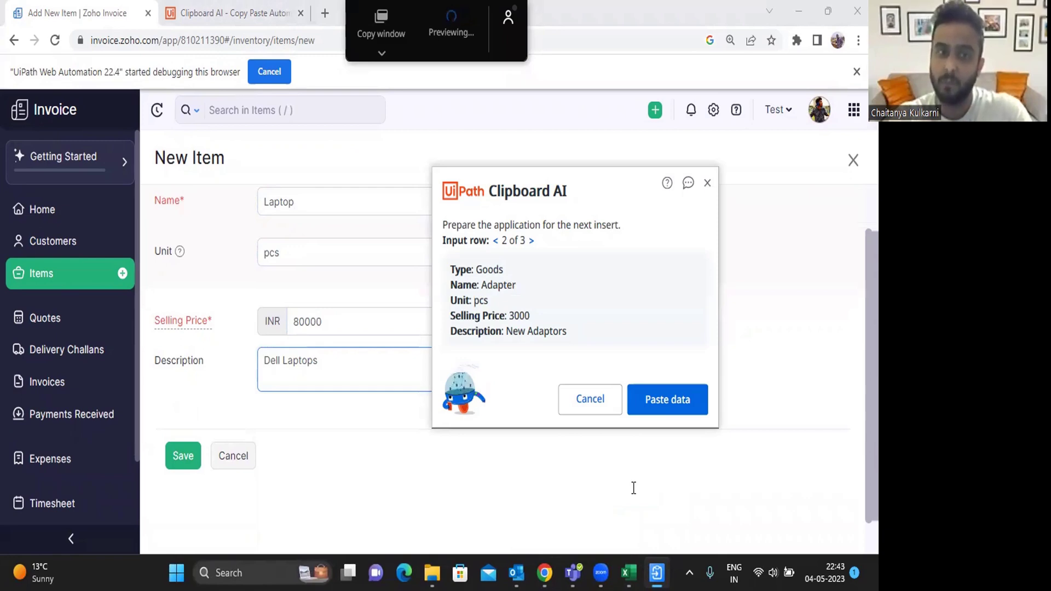
{"action": "left_click", "coordinate": [513, 190]}
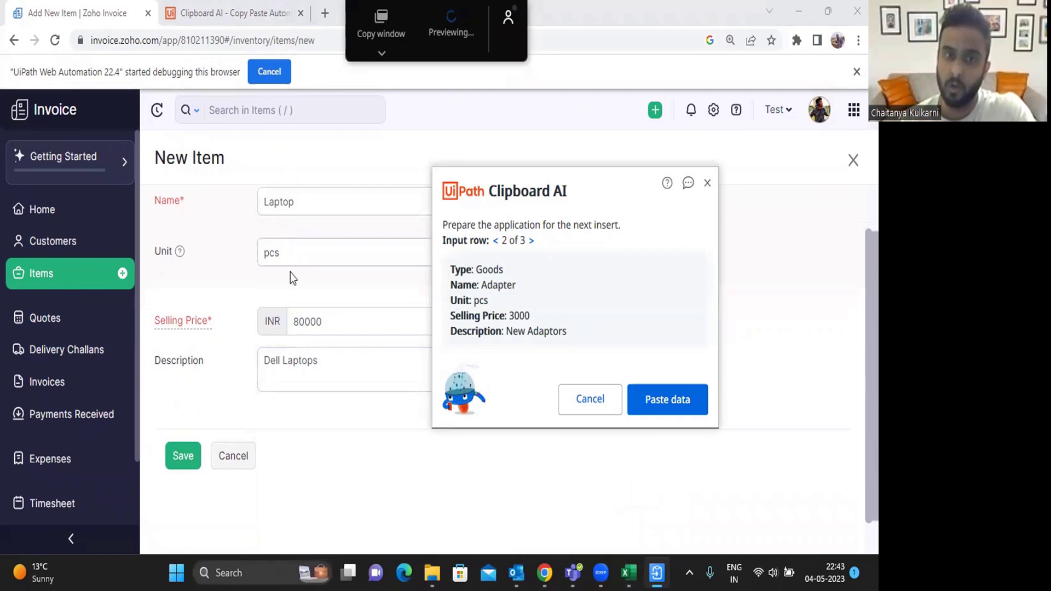
{"action": "left_click", "coordinate": [629, 572]}
{"action": "left_click", "coordinate": [33, 224]}
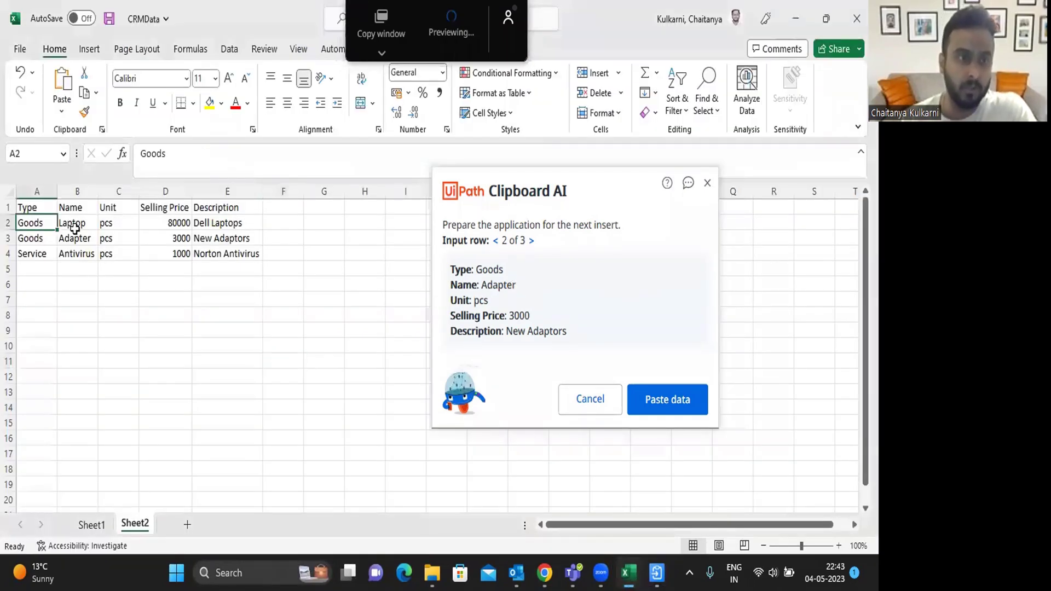
{"action": "left_click", "coordinate": [74, 229]}
{"action": "left_click", "coordinate": [109, 228]}
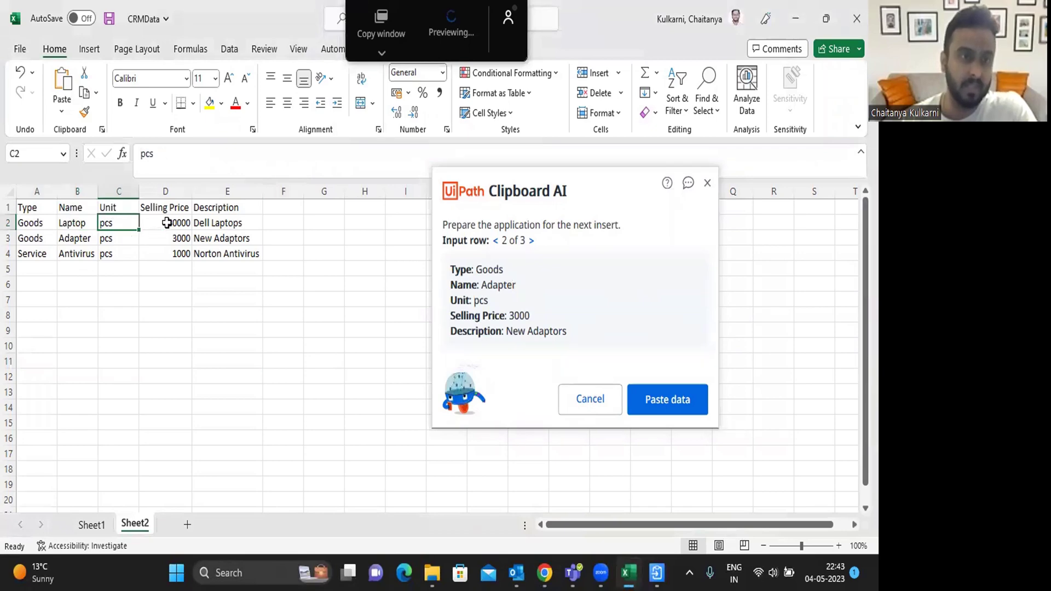
{"action": "left_click", "coordinate": [167, 224]}
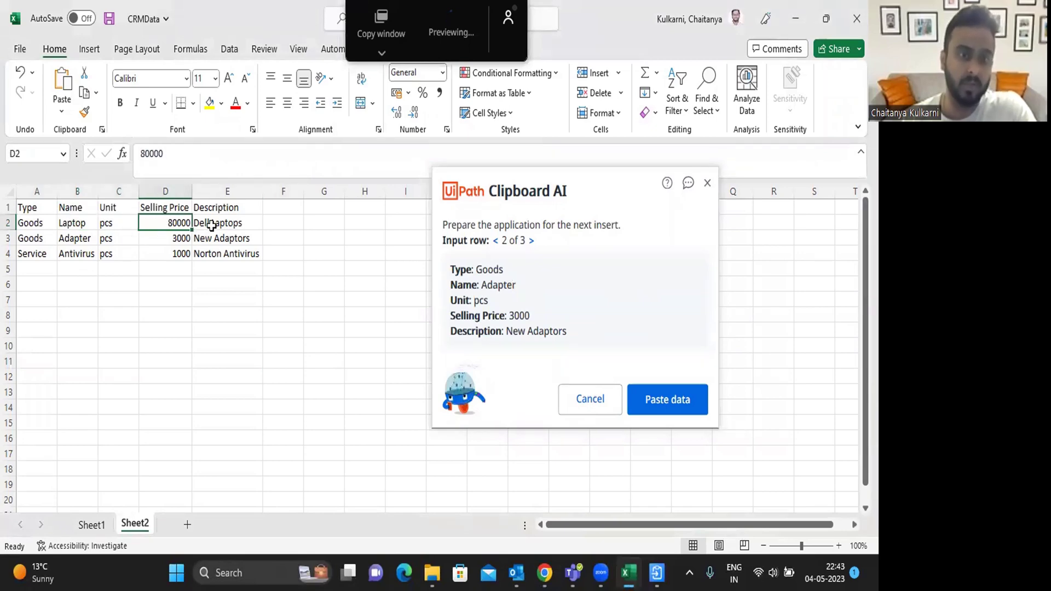
{"action": "left_click", "coordinate": [212, 225]}
{"action": "key", "text": "alt+Tab"}
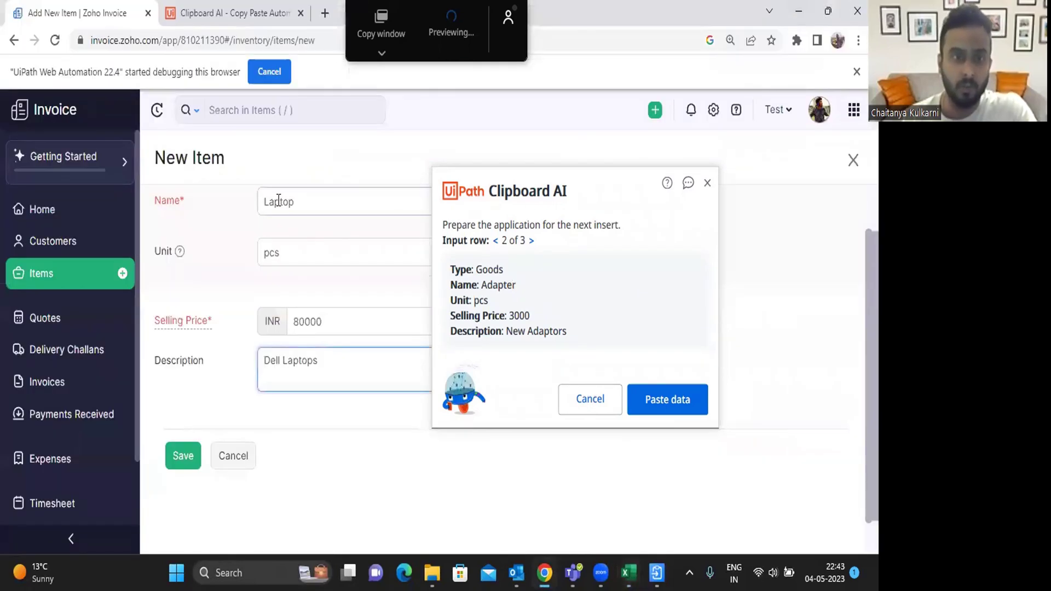
{"action": "scroll", "coordinate": [317, 223], "scroll_direction": "up", "scroll_amount": 2}
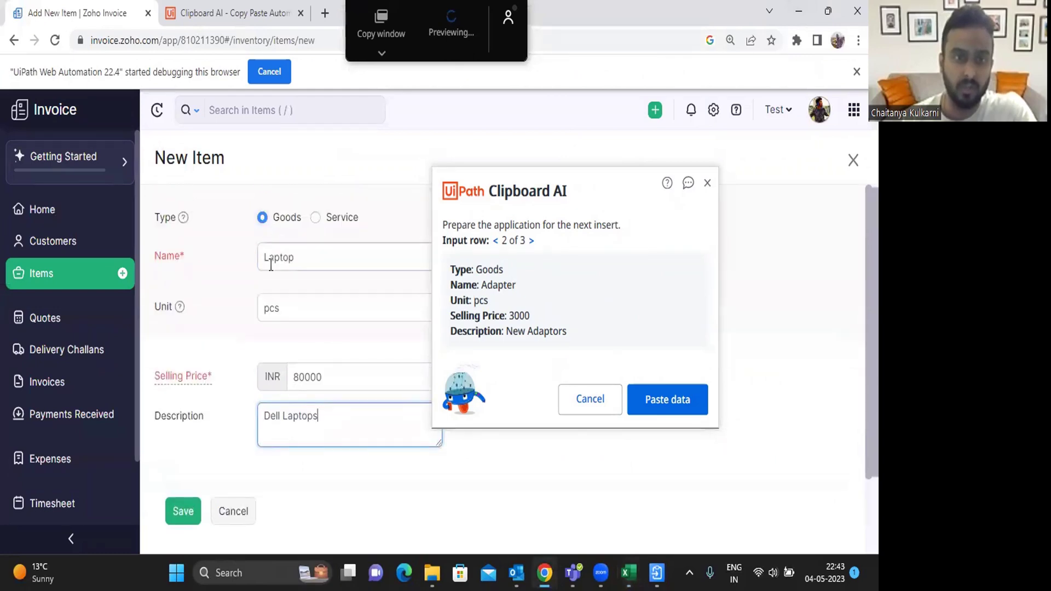
{"action": "scroll", "coordinate": [276, 312], "scroll_direction": "down", "scroll_amount": 2}
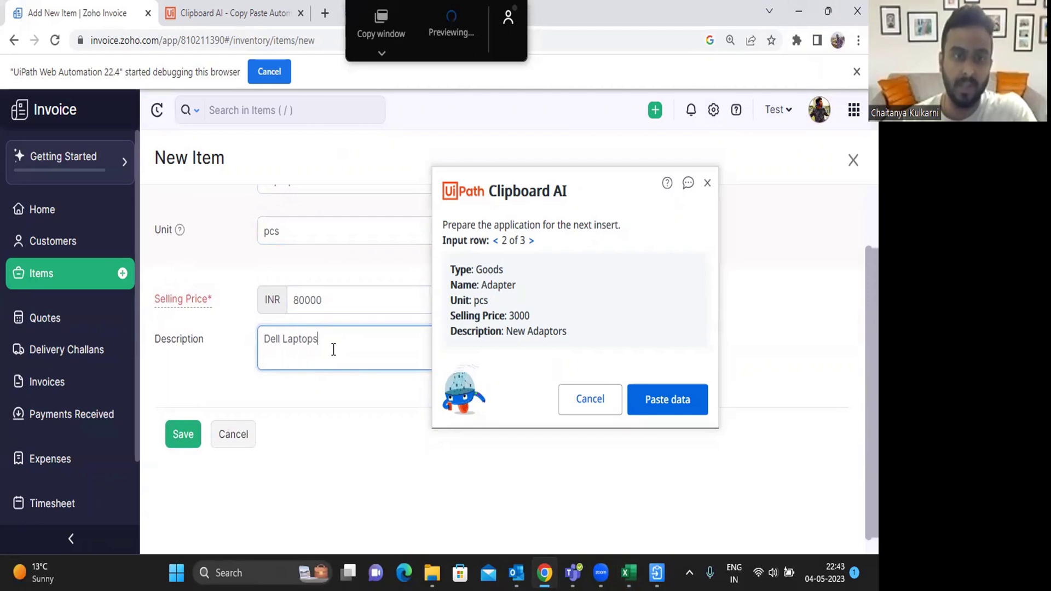
Save the Laptop item and start a new item entry from quick-create
{"action": "left_click", "coordinate": [184, 436]}
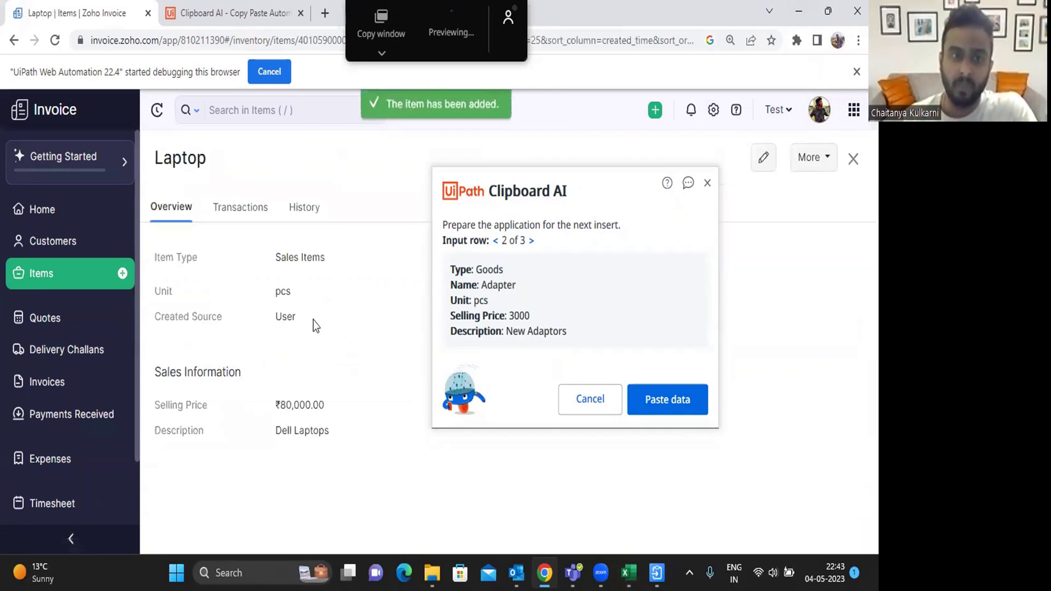
{"action": "left_click", "coordinate": [654, 116]}
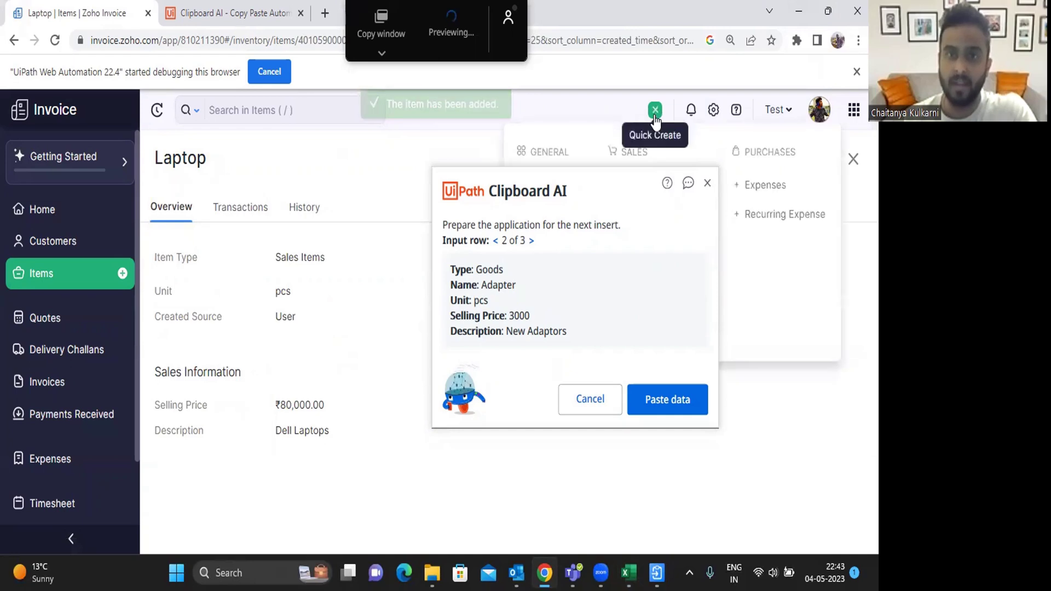
{"action": "left_click", "coordinate": [122, 274]}
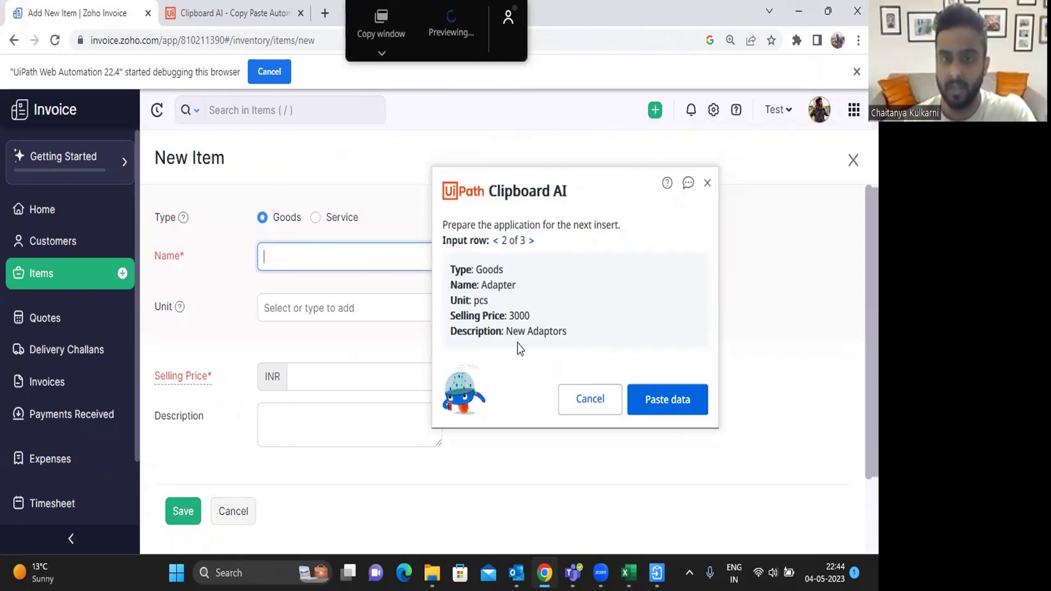
Paste the Adapter row (Adapter, pcs, 3000, New Adaptors) into the form and save it
{"action": "left_click", "coordinate": [684, 401]}
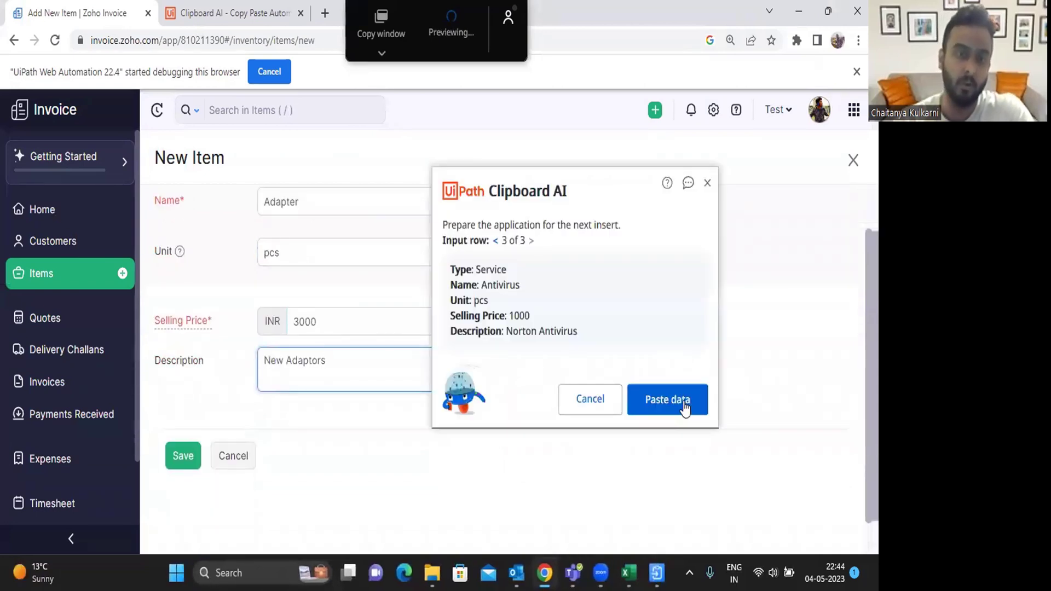
{"action": "scroll", "coordinate": [281, 241], "scroll_direction": "up", "scroll_amount": 1}
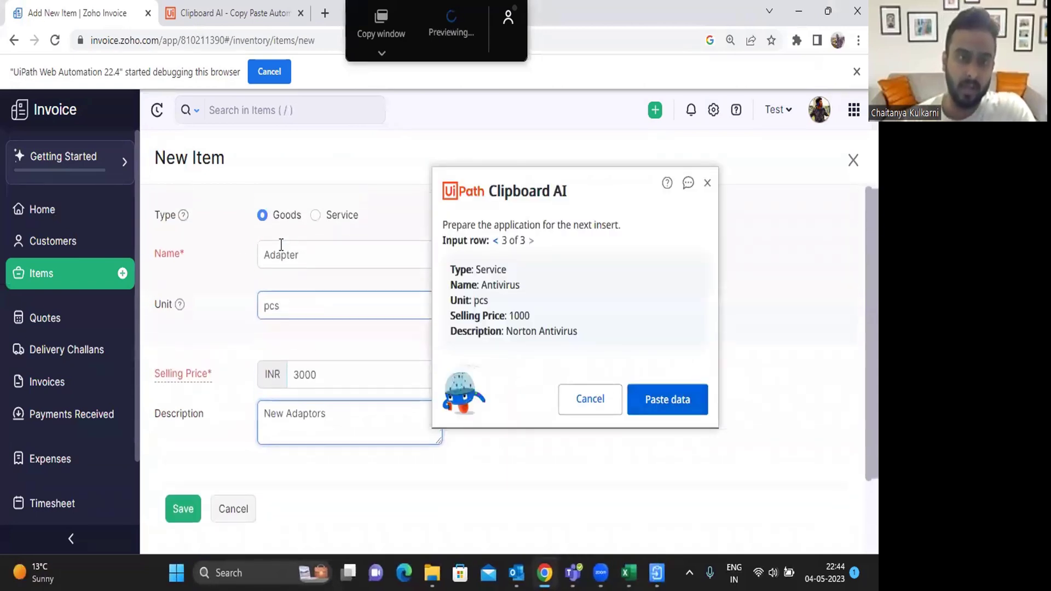
{"action": "scroll", "coordinate": [187, 438], "scroll_direction": "down", "scroll_amount": 2}
{"action": "left_click", "coordinate": [182, 417]}
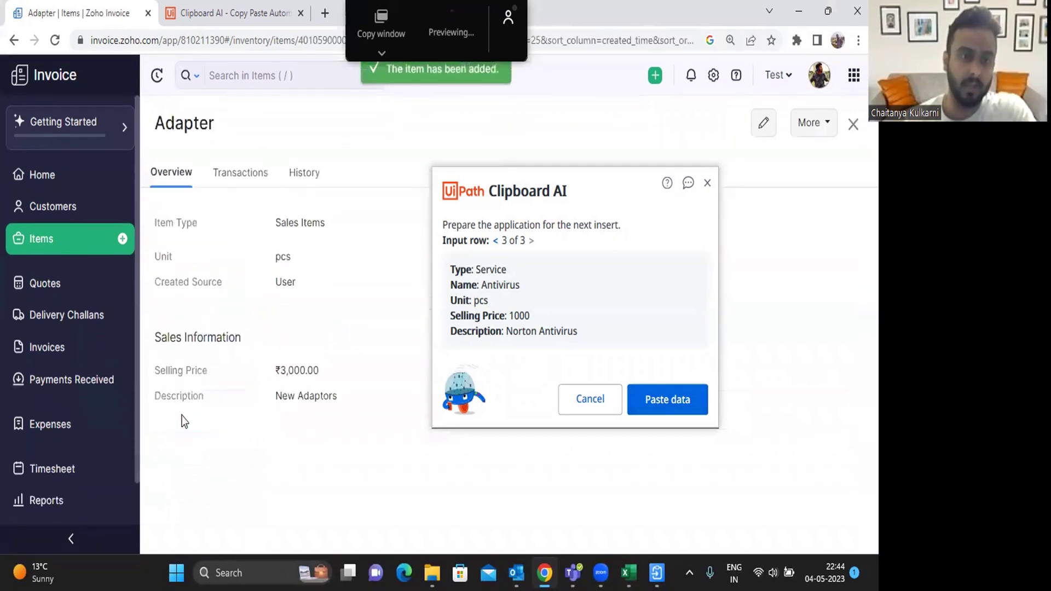
Start a new item, paste and save the Antivirus row, then view the Active Items list
{"action": "left_click", "coordinate": [123, 238]}
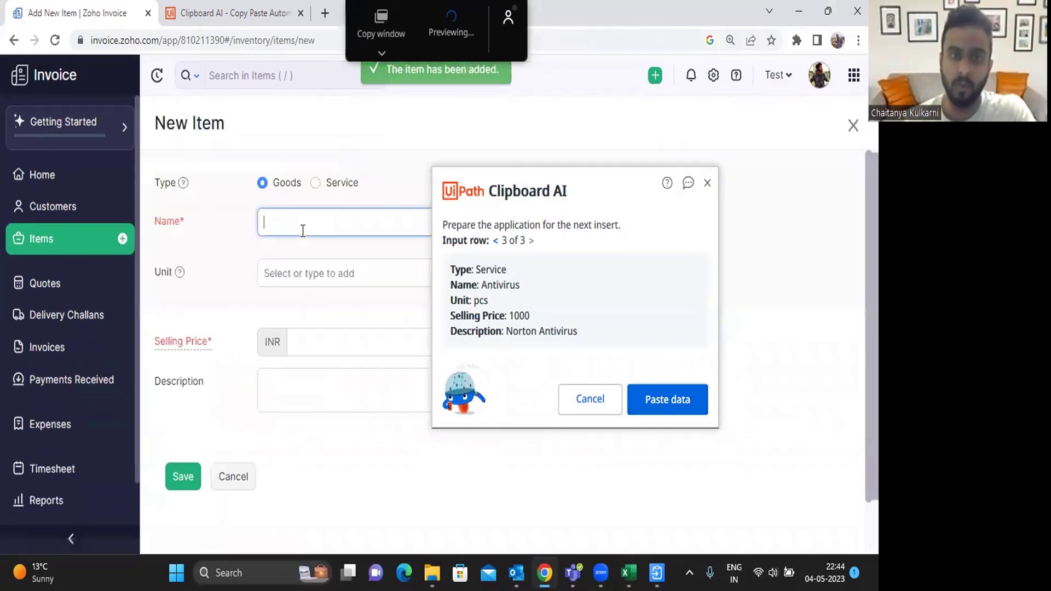
{"action": "left_click", "coordinate": [676, 399]}
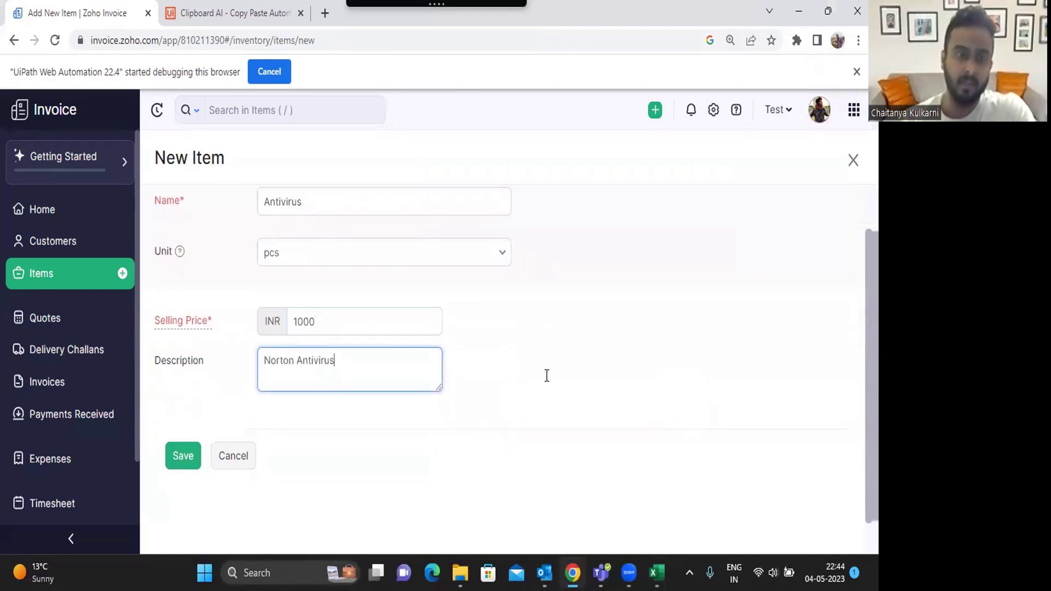
{"action": "left_click", "coordinate": [177, 464]}
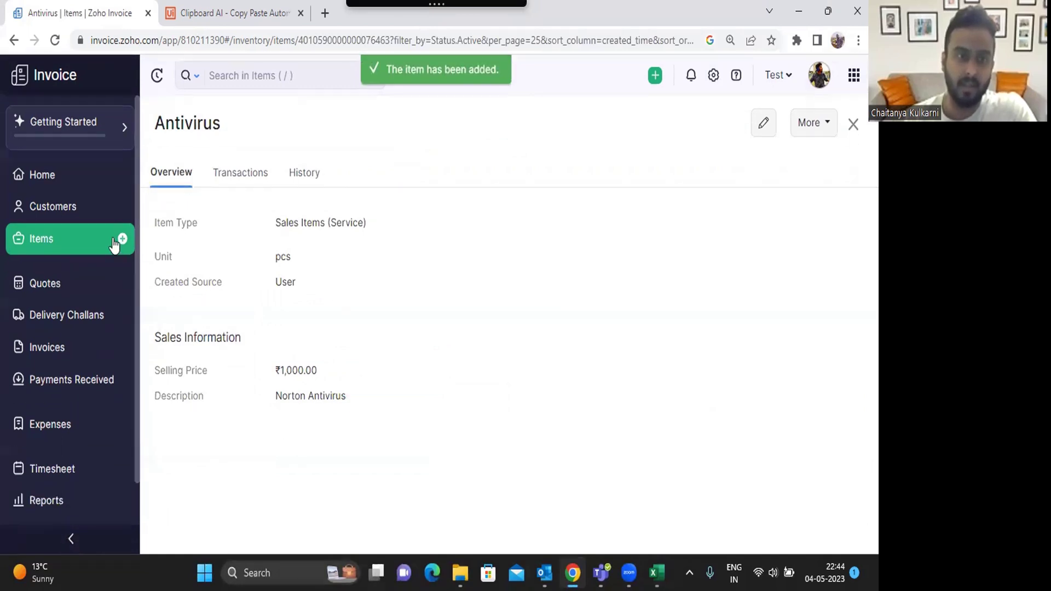
{"action": "left_click", "coordinate": [87, 239]}
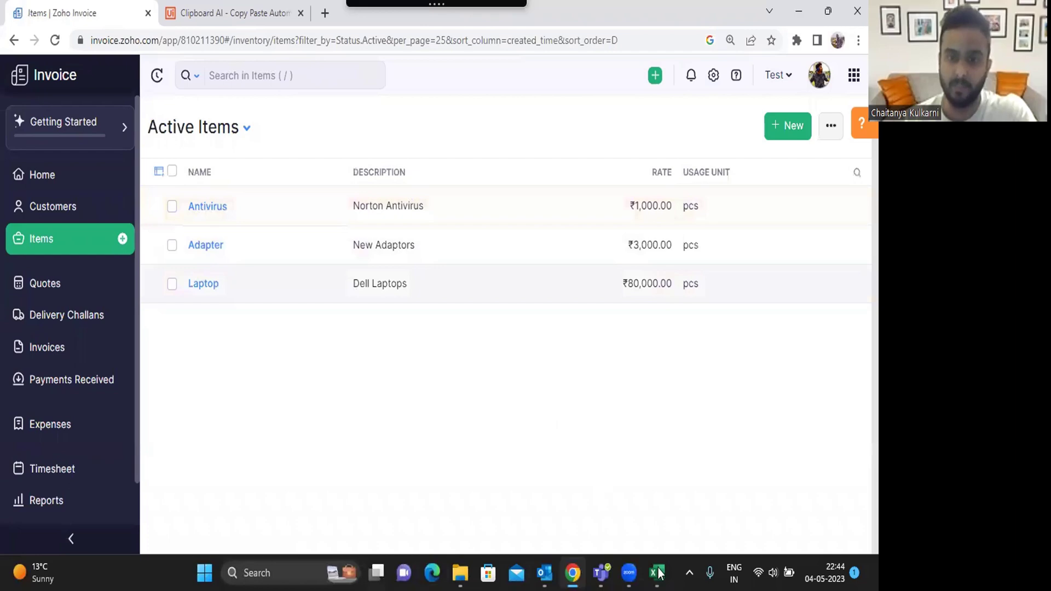
{"action": "key", "text": "alt+Tab"}
{"action": "left_click_drag", "start_coordinate": [192, 263], "coordinate": [229, 259]}
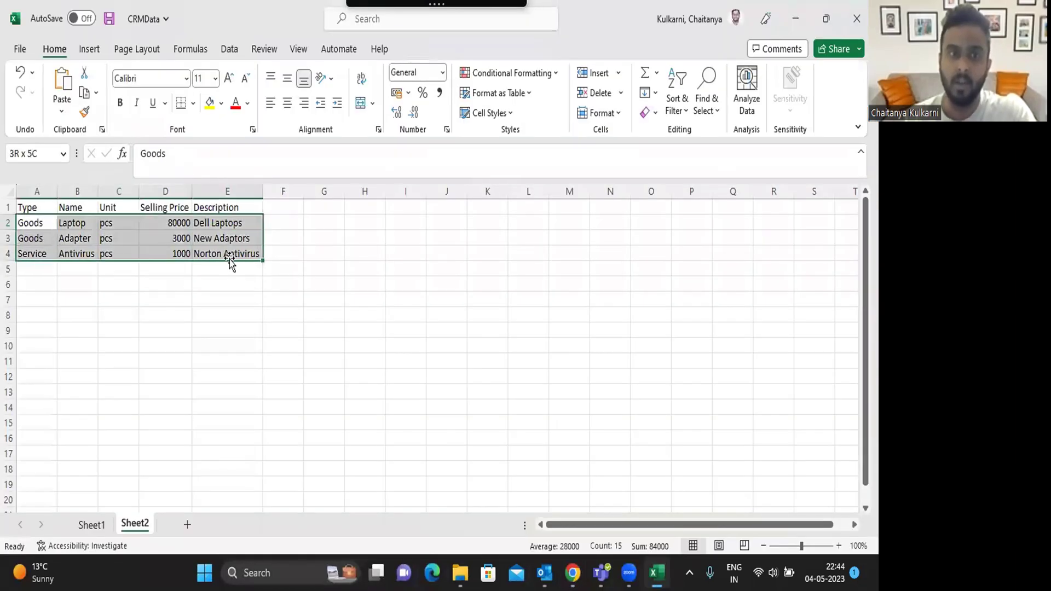
{"action": "left_click", "coordinate": [359, 345]}
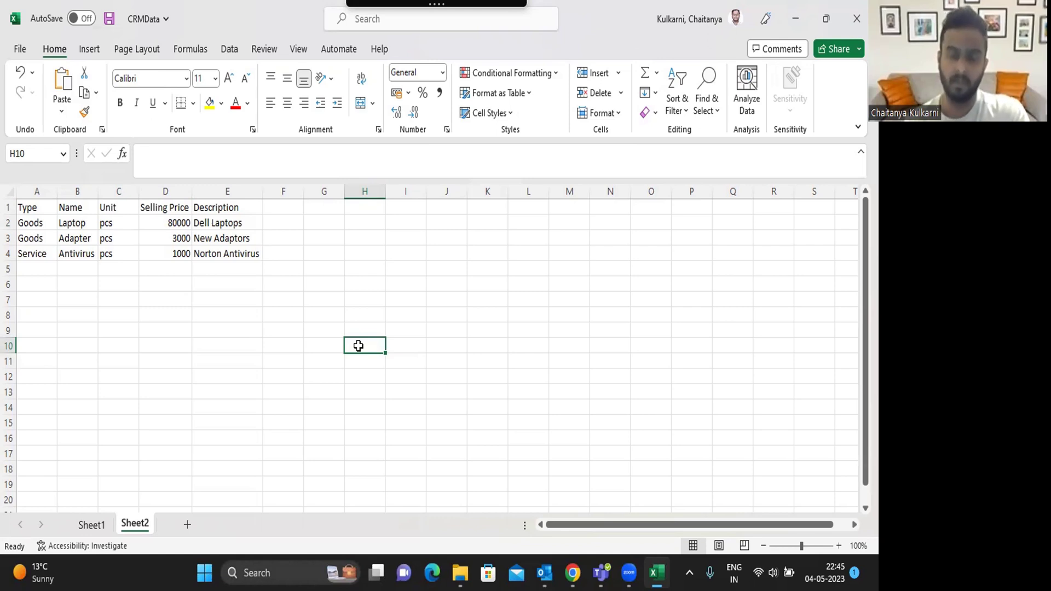
Return to the Zoho items list and start a new Goods item entry
{"action": "left_click", "coordinate": [570, 572]}
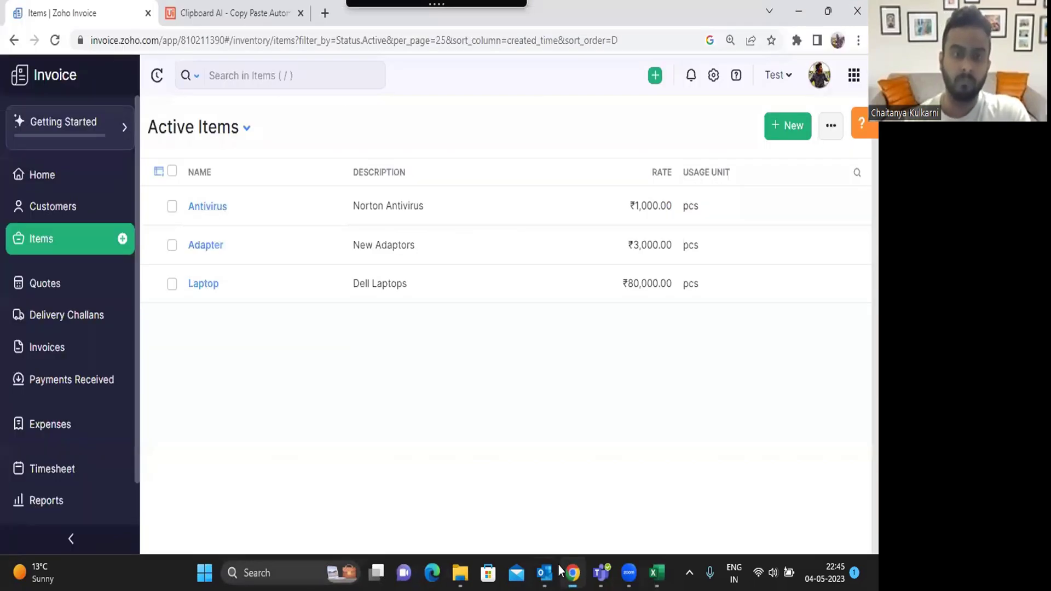
{"action": "left_click", "coordinate": [122, 239]}
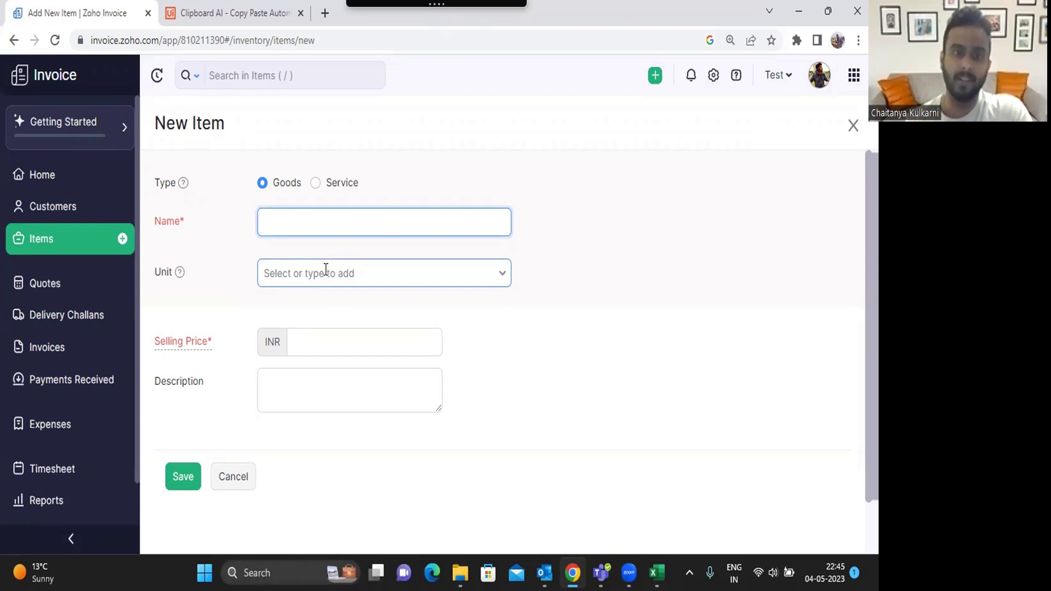
{"action": "left_click", "coordinate": [315, 184]}
{"action": "left_click", "coordinate": [275, 188]}
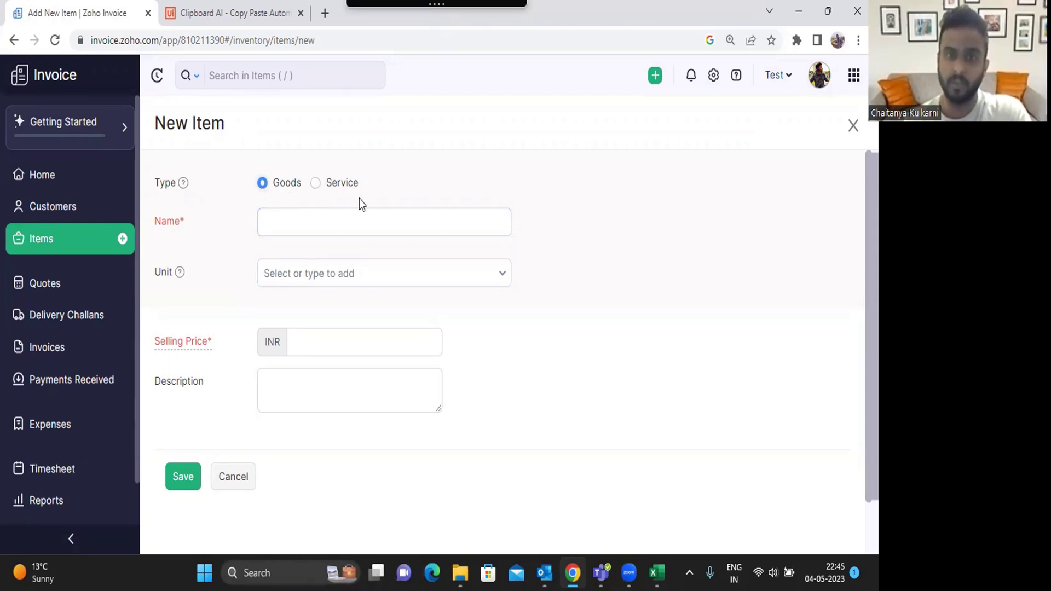
{"action": "left_click", "coordinate": [348, 272]}
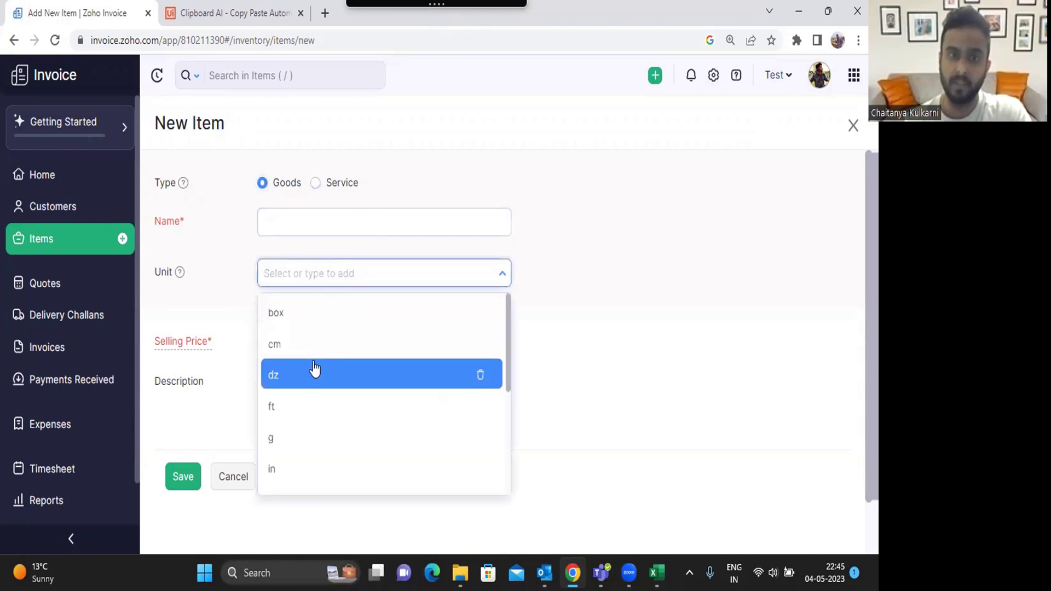
{"action": "scroll", "coordinate": [329, 467], "scroll_direction": "down", "scroll_amount": 2}
{"action": "scroll", "coordinate": [327, 467], "scroll_direction": "down", "scroll_amount": 3}
{"action": "scroll", "coordinate": [326, 466], "scroll_direction": "up", "scroll_amount": 3}
{"action": "scroll", "coordinate": [327, 443], "scroll_direction": "up", "scroll_amount": 3}
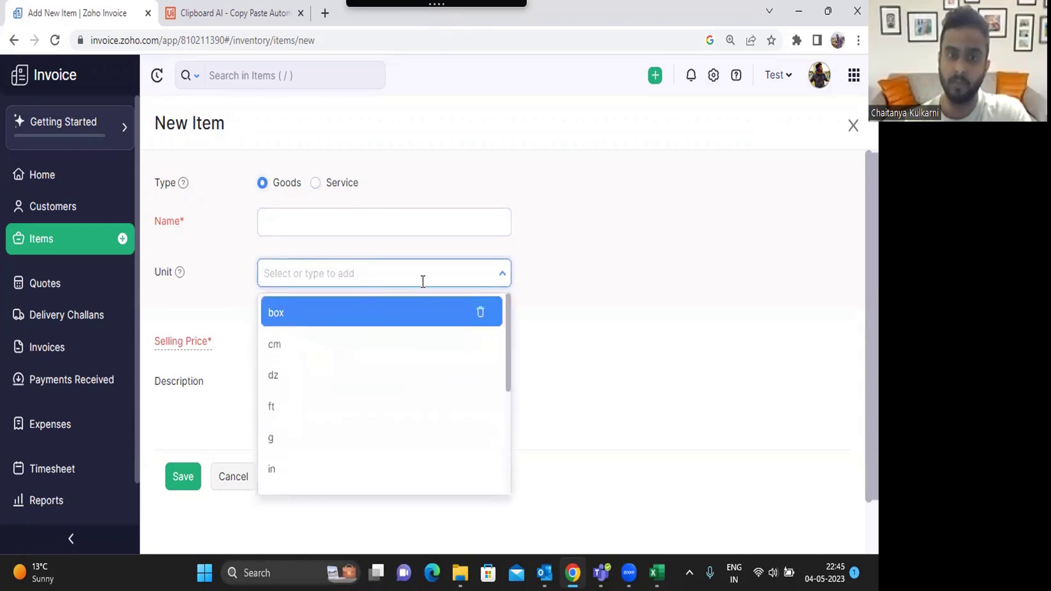
{"action": "left_click", "coordinate": [548, 273]}
{"action": "scroll", "coordinate": [531, 326], "scroll_direction": "down", "scroll_amount": 1}
{"action": "scroll", "coordinate": [531, 326], "scroll_direction": "up", "scroll_amount": 1}
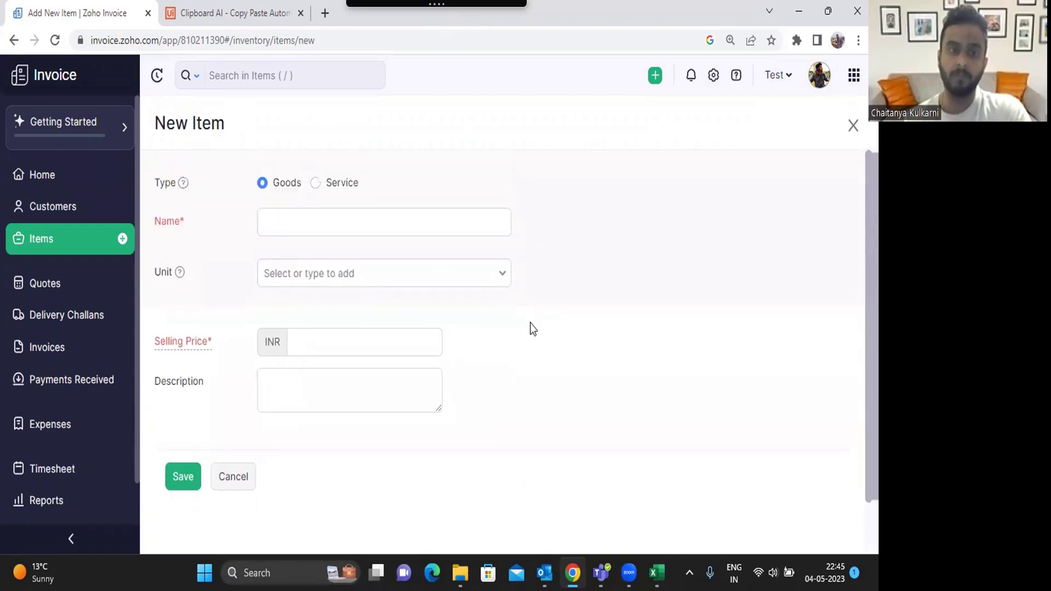